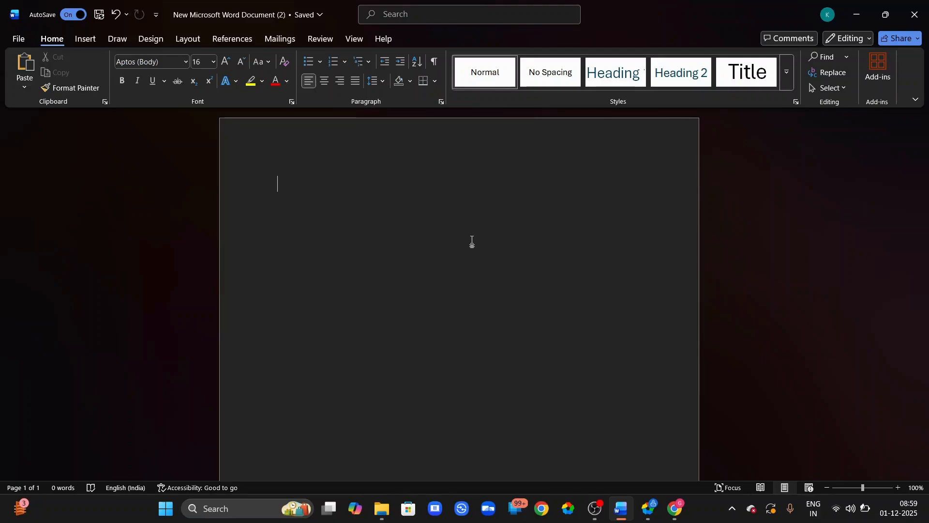
# Type 'Servicenow: cloud based platform which is used to automate business workflows connecting different systems and departments', fixing typos.
pyautogui.write('Ser')
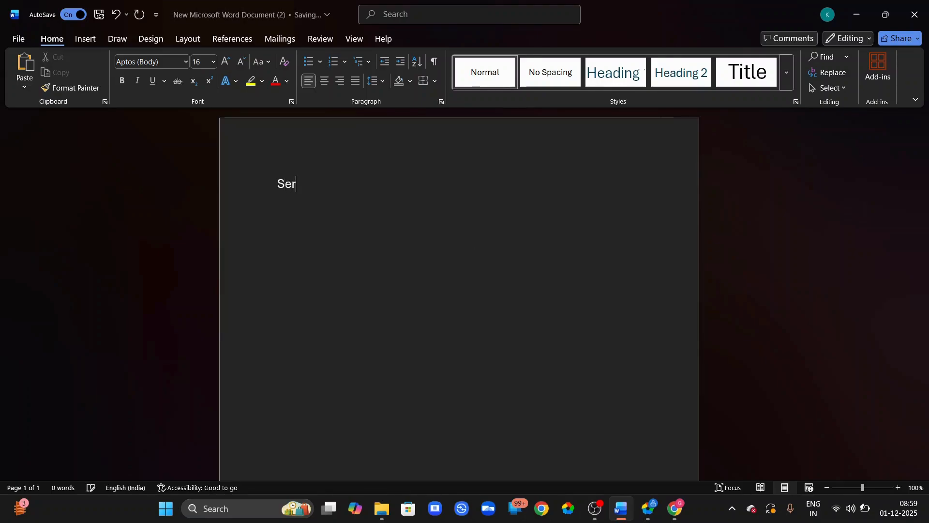
pyautogui.write('vicenoe')
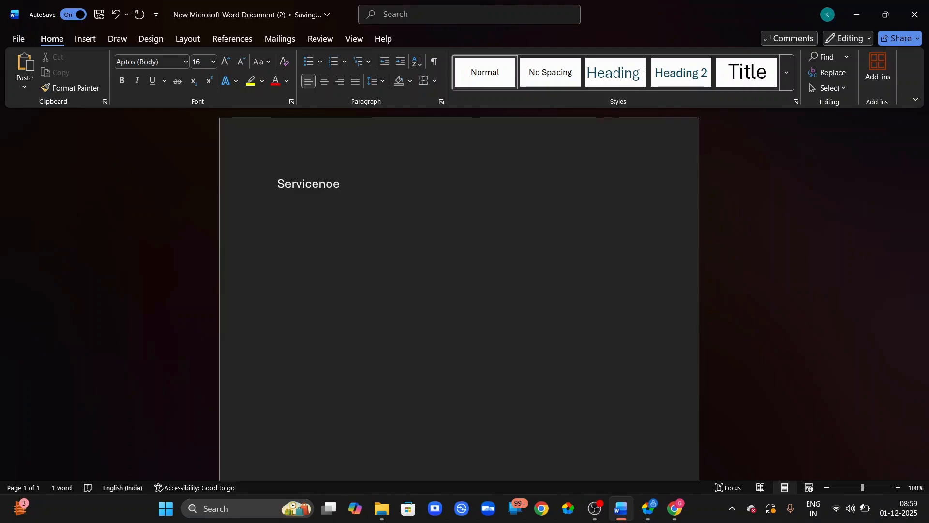
pyautogui.press('BackSpace')
pyautogui.write('w:')
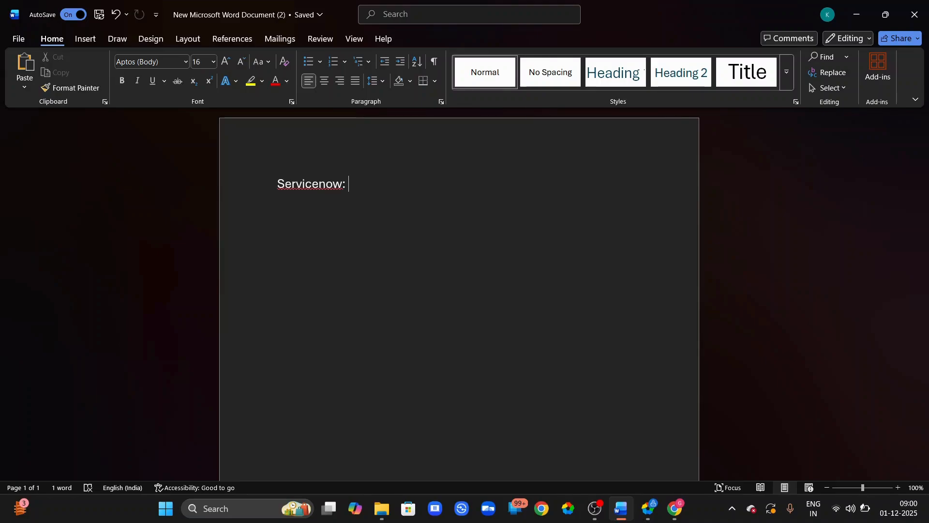
pyautogui.write('cloud ba')
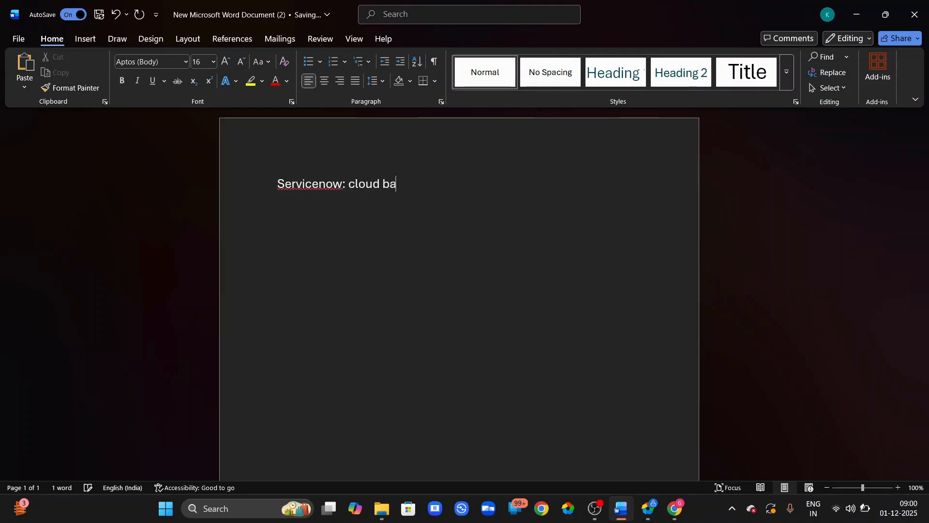
pyautogui.write('sed platform ')
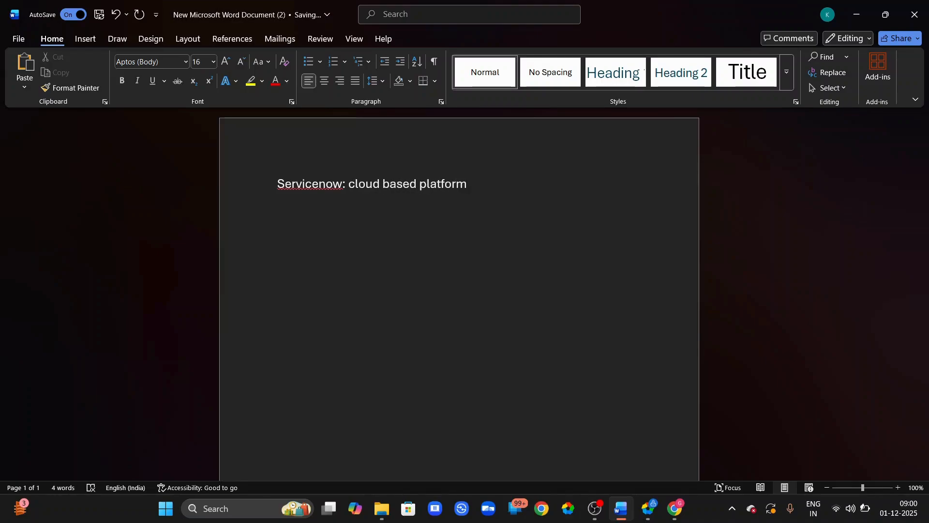
pyautogui.write('which is ')
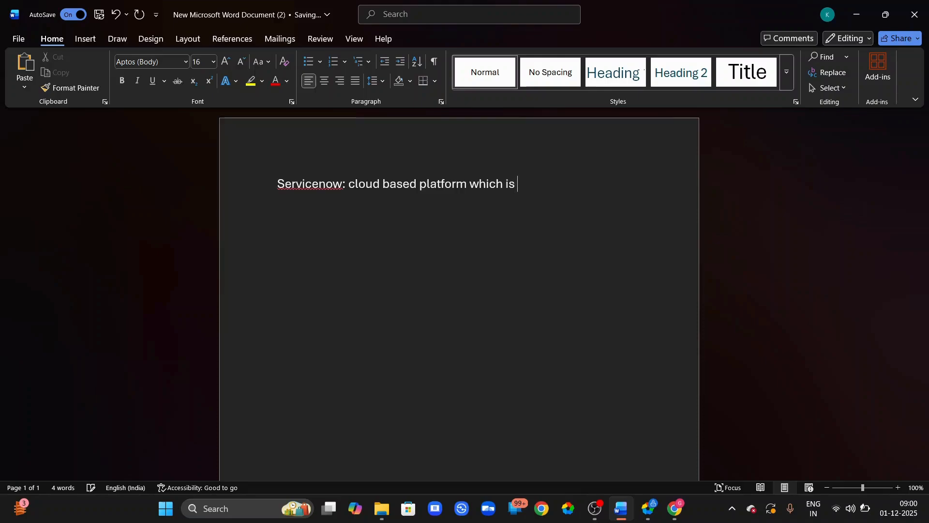
pyautogui.write('used to automate ')
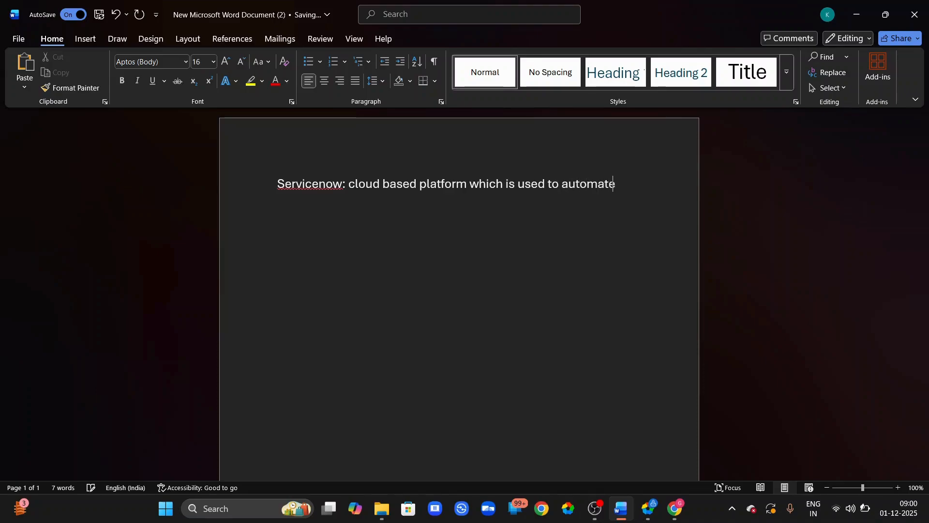
pyautogui.write('busine')
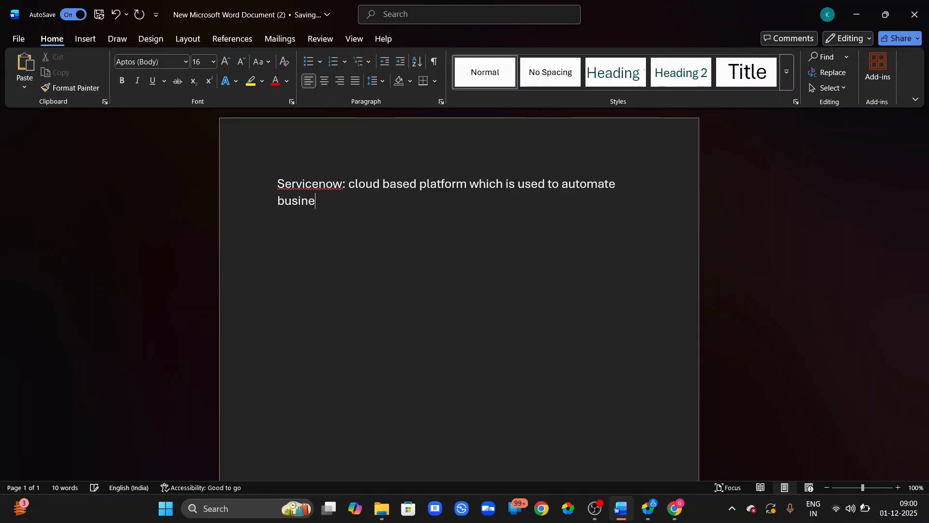
pyautogui.write('ss wor')
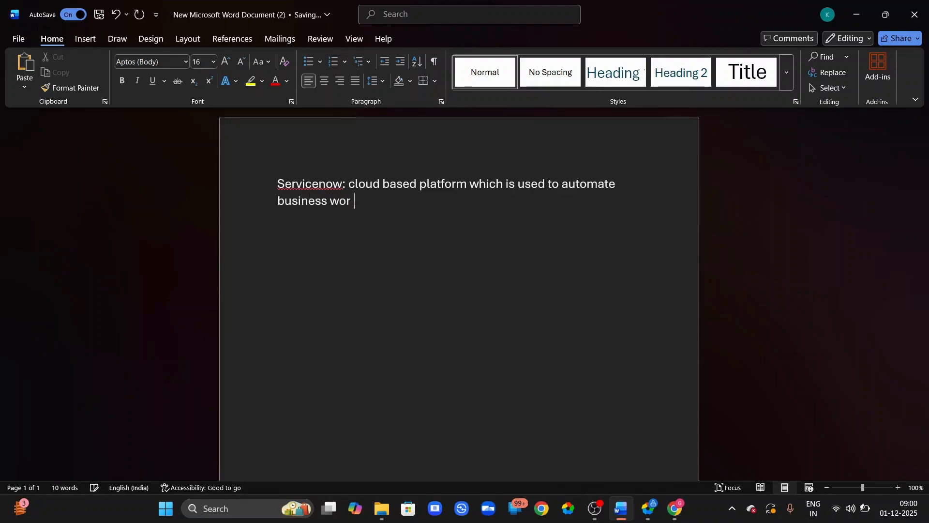
pyautogui.write('kflows ')
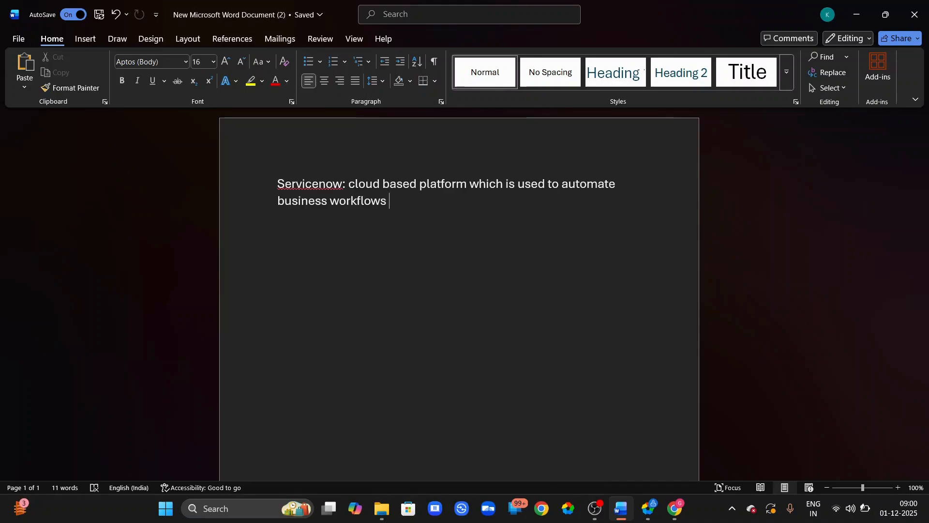
pyautogui.write('connecting di')
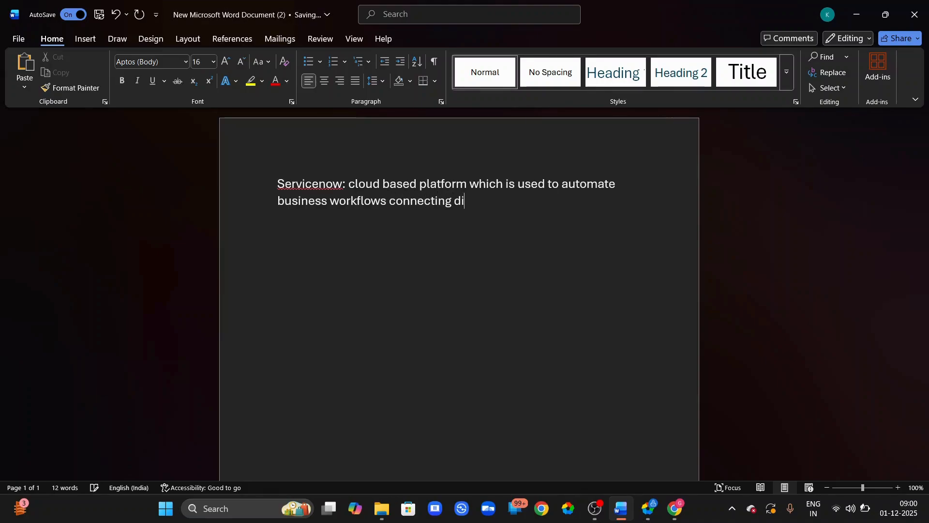
pyautogui.write('fferent systems ')
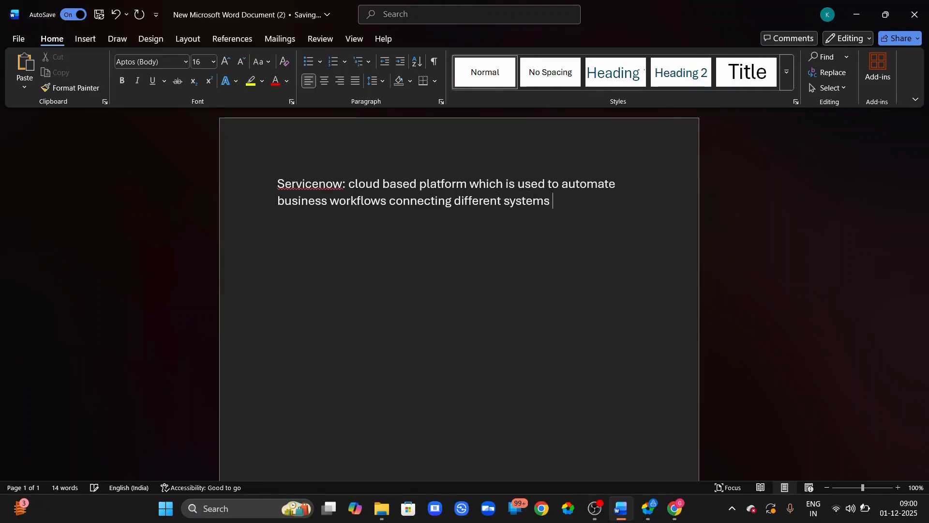
pyautogui.write('and depar')
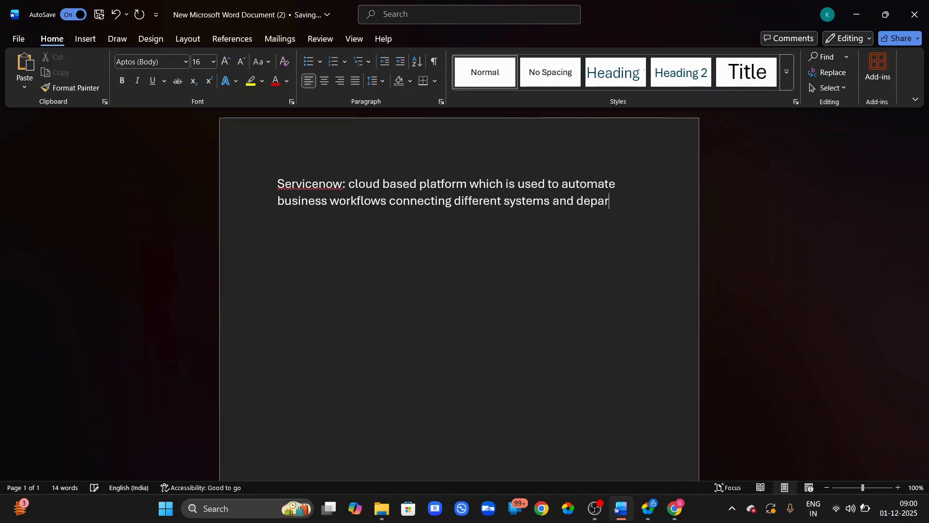
pyautogui.write('tments')
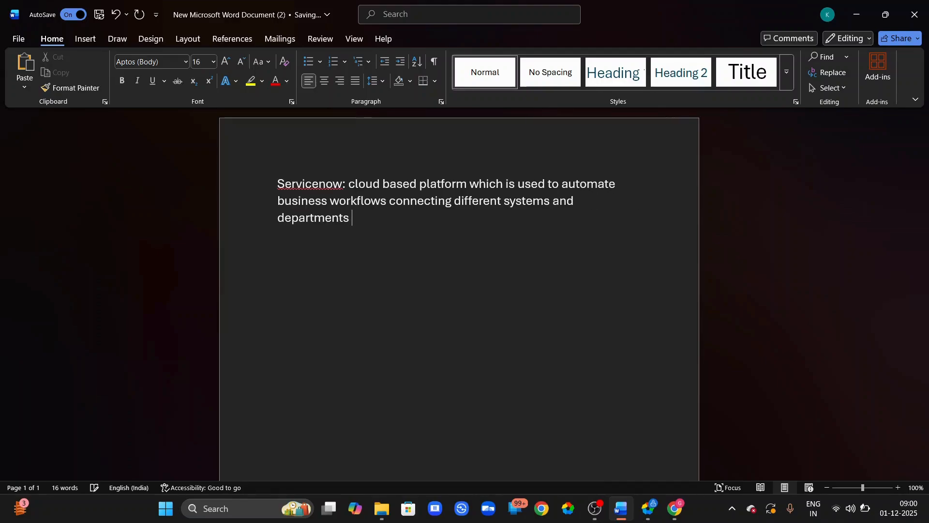
pyautogui.press('BackSpace')
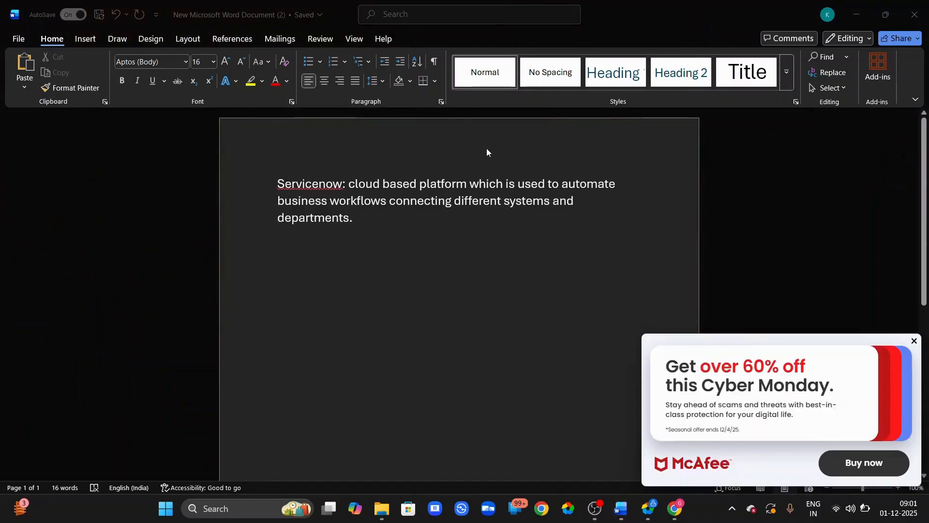
# Close the McAfee promotion popup so the finished Servicenow definition is visible.
pyautogui.click(915, 340)
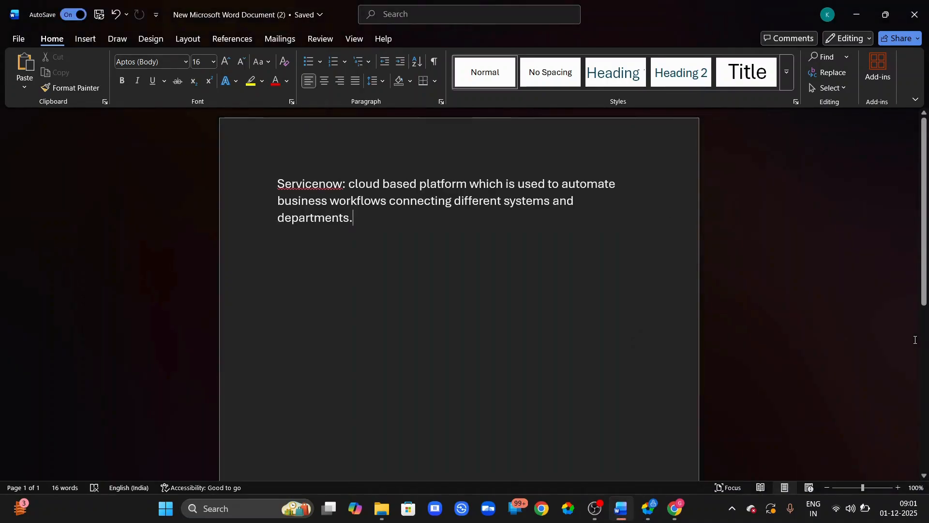
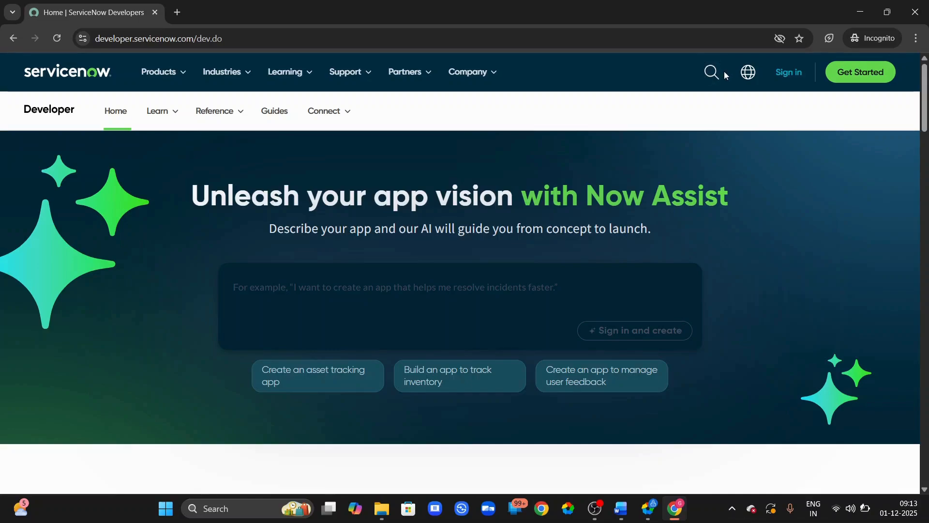
# Open the new ServiceNow ID sign-up form and enter the user's email address, first name and last name.
pyautogui.click(788, 78)
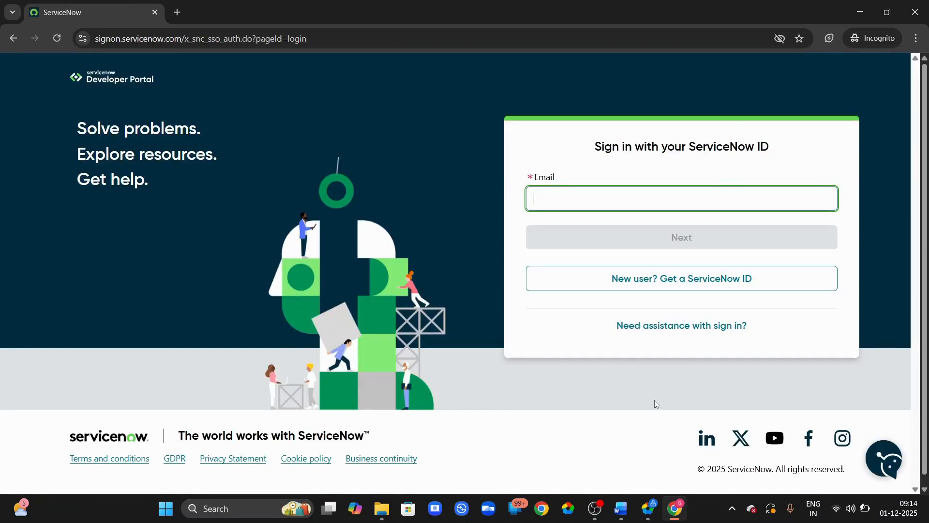
pyautogui.click(622, 279)
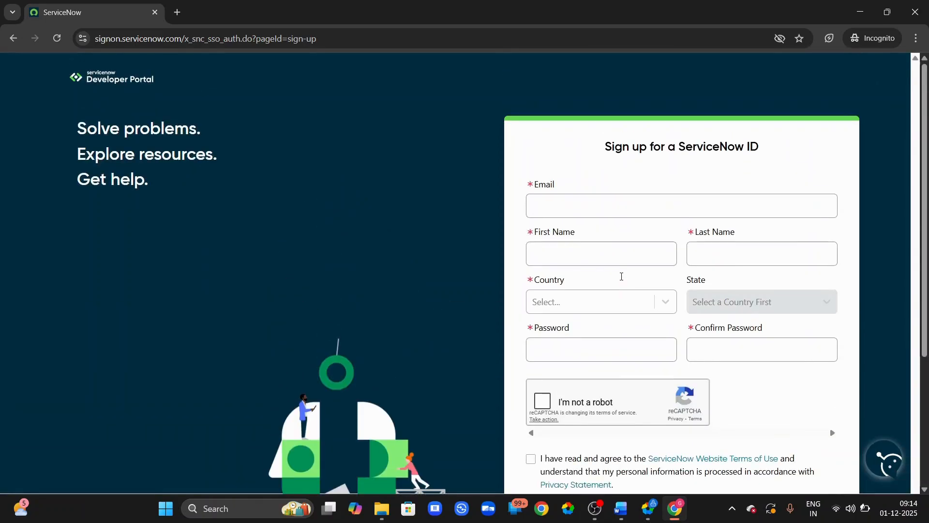
pyautogui.click(587, 210)
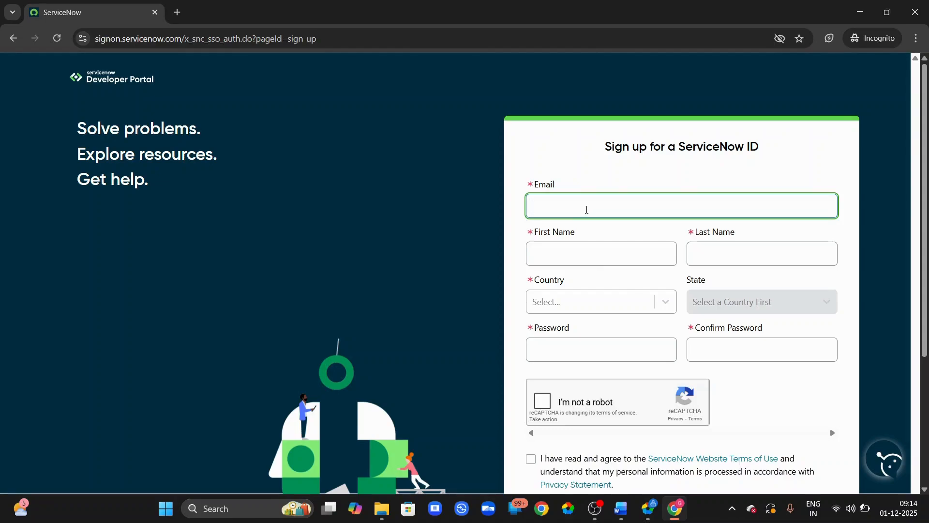
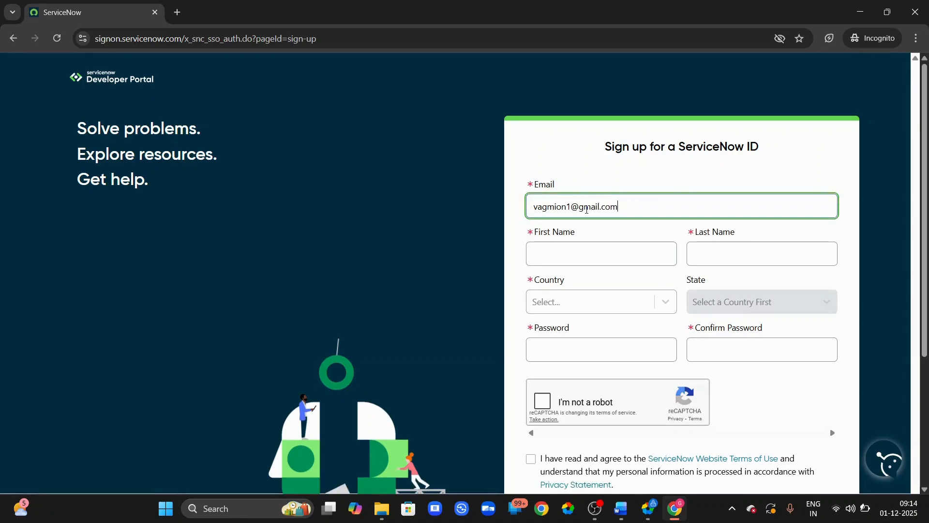
pyautogui.click(597, 260)
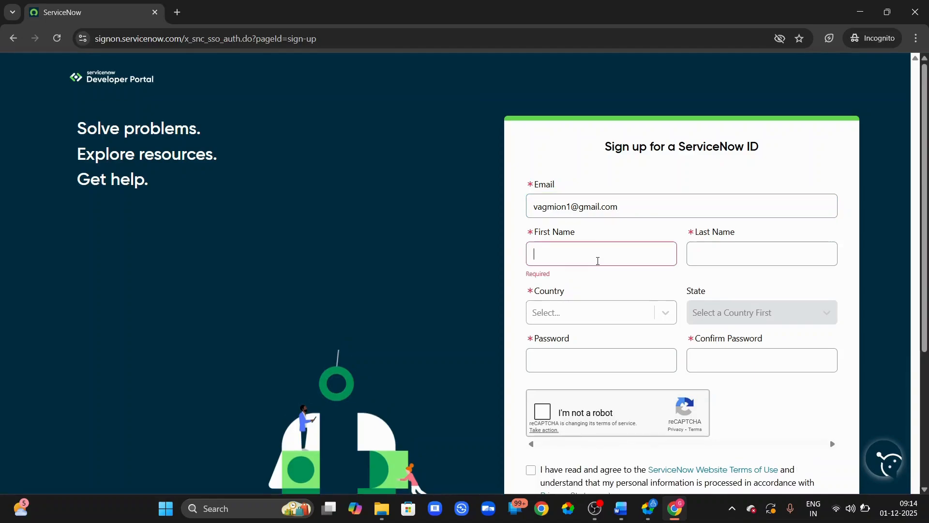
pyautogui.write('Gowtham')
pyautogui.press('Tab')
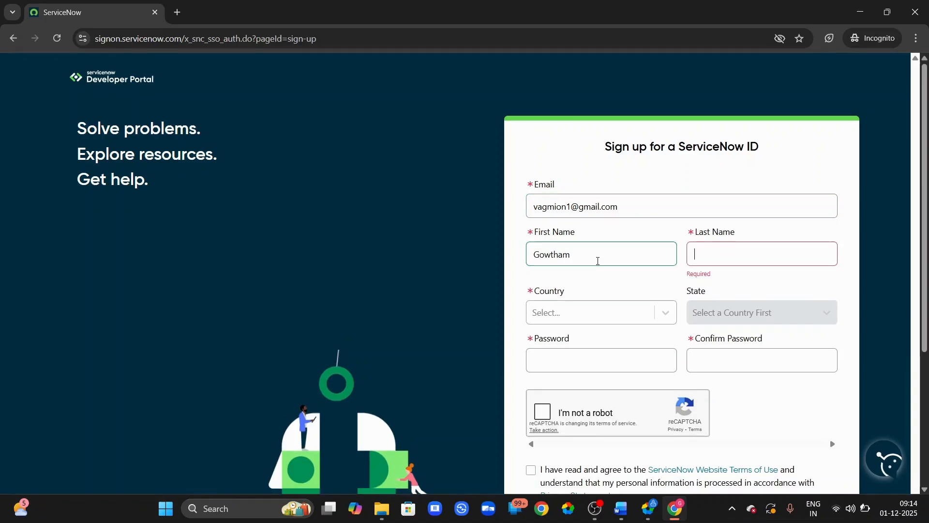
pyautogui.write('B')
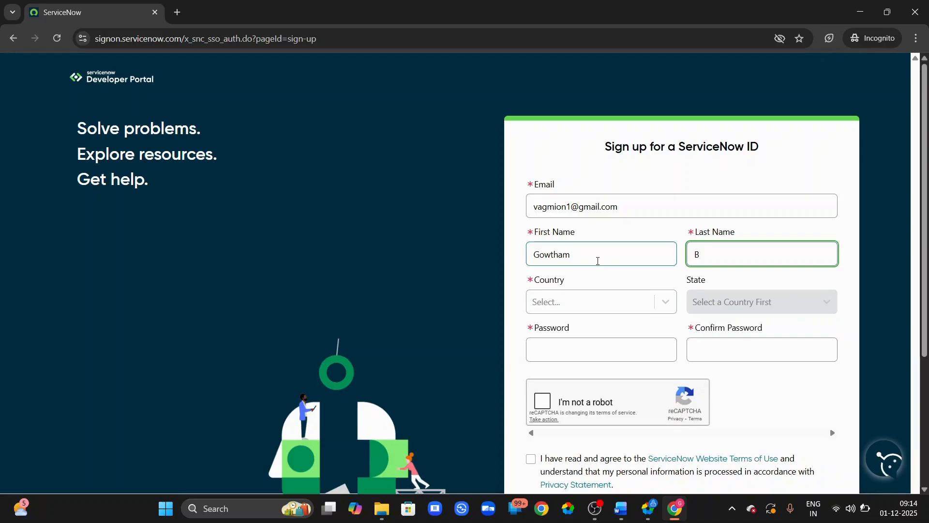
# Set the country to India and the state to Telangana.
pyautogui.click(661, 303)
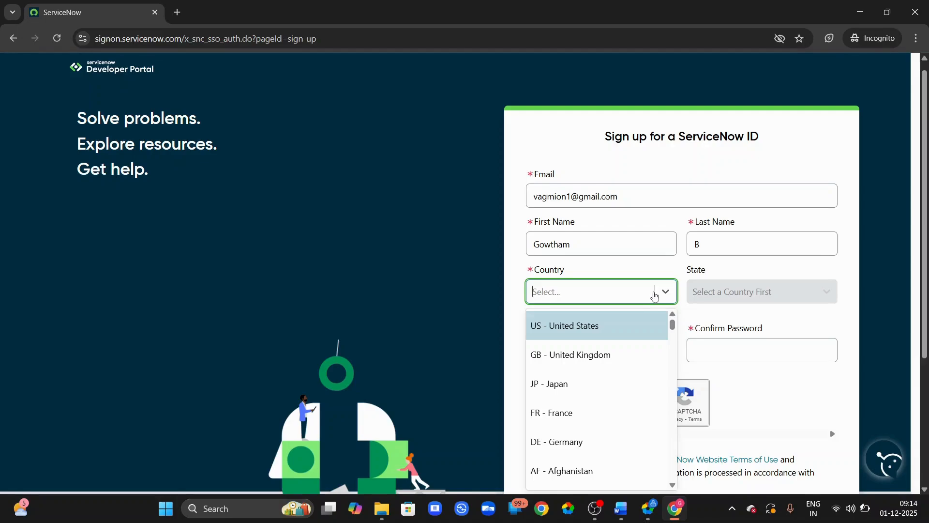
pyautogui.write('india')
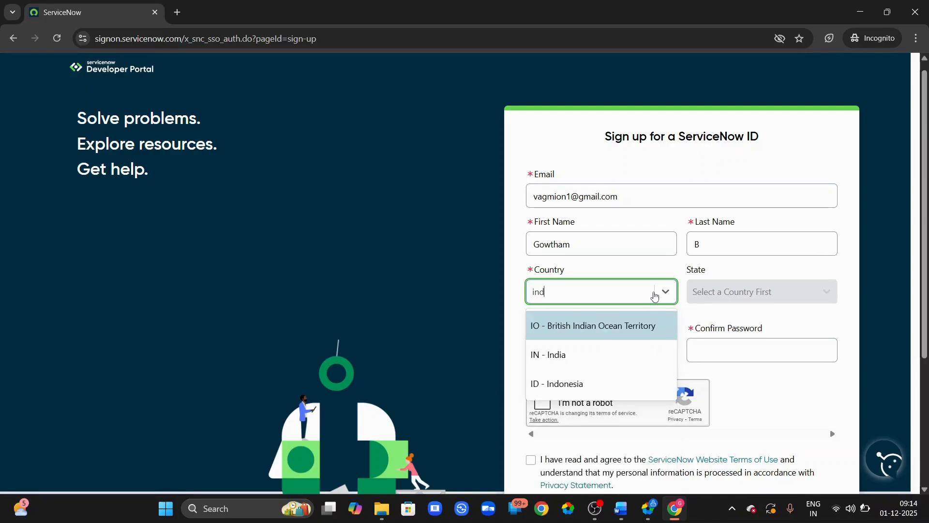
pyautogui.click(632, 351)
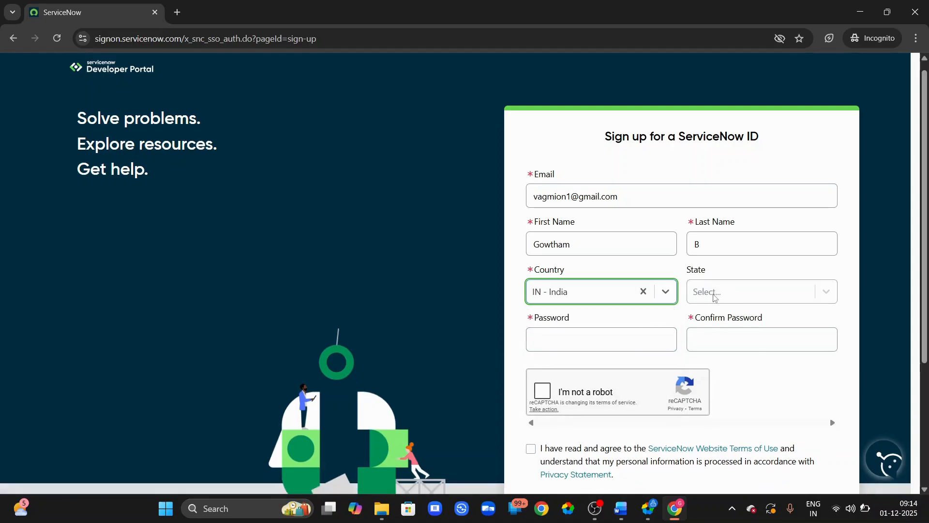
pyautogui.click(714, 292)
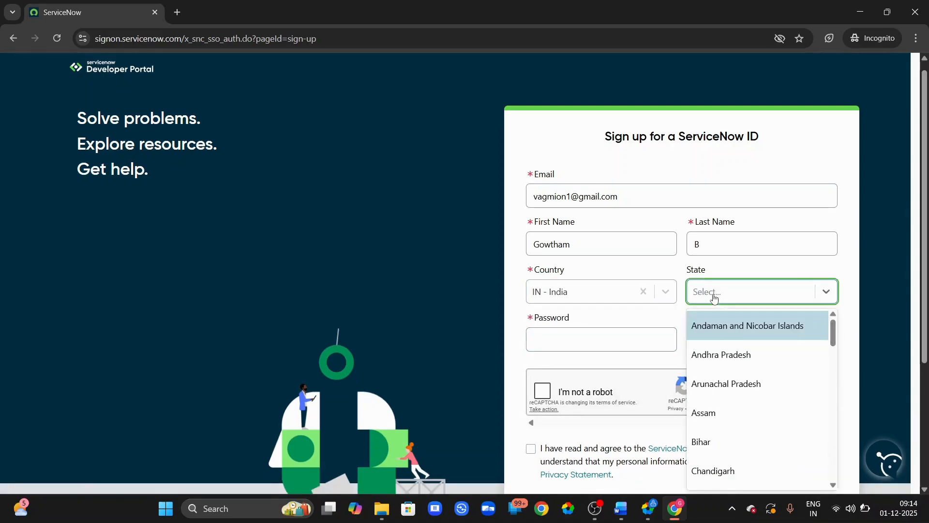
pyautogui.write('tt')
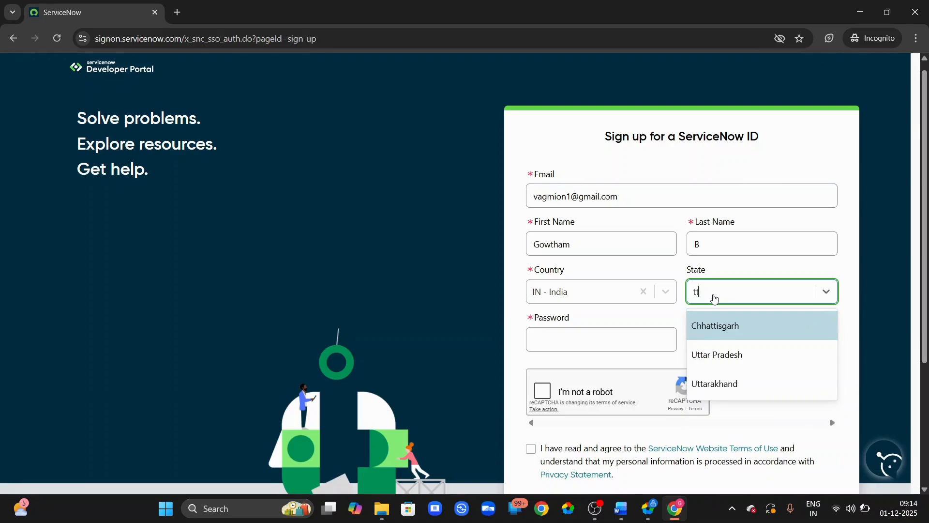
pyautogui.press('BackSpace')
pyautogui.write('e')
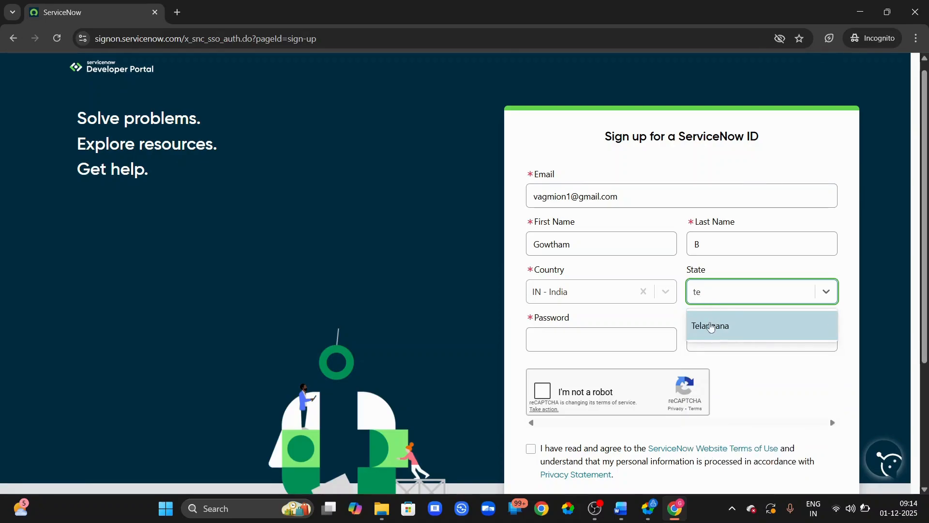
pyautogui.click(702, 326)
# Enter and confirm the account password, pass the reCAPTCHA, accept the terms and submit sign-up.
pyautogui.click(613, 341)
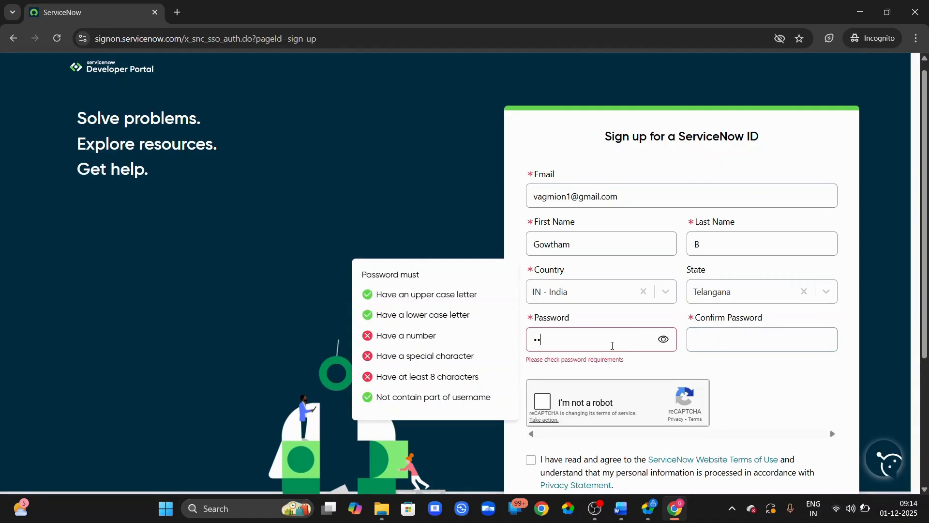
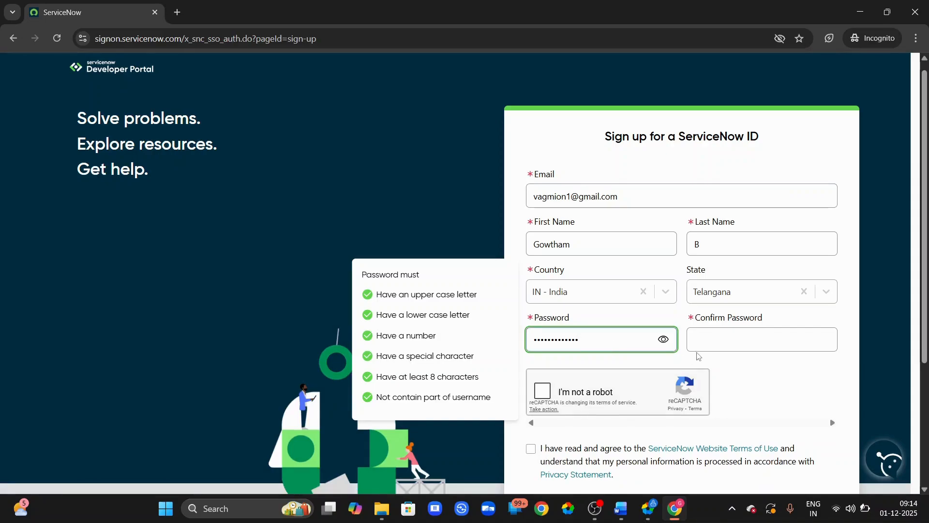
pyautogui.click(710, 343)
pyautogui.click(710, 344)
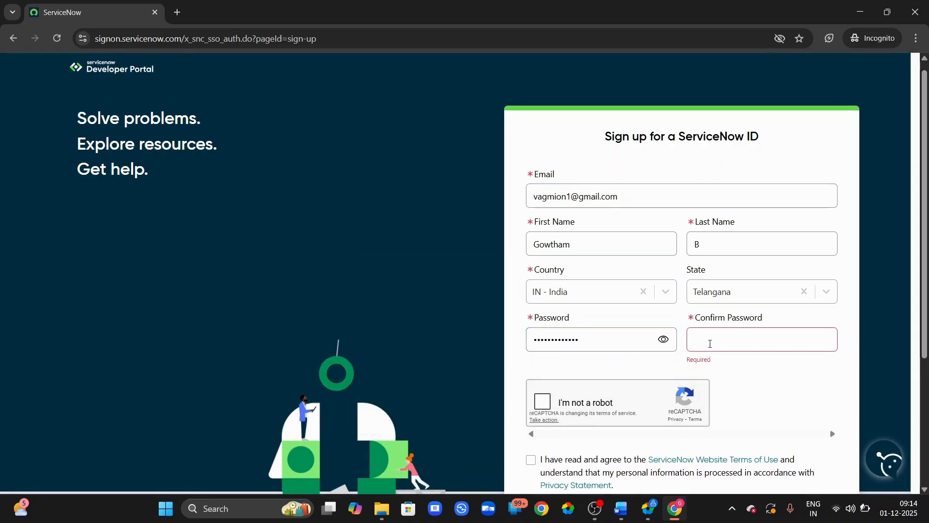
pyautogui.write('•••••••••')
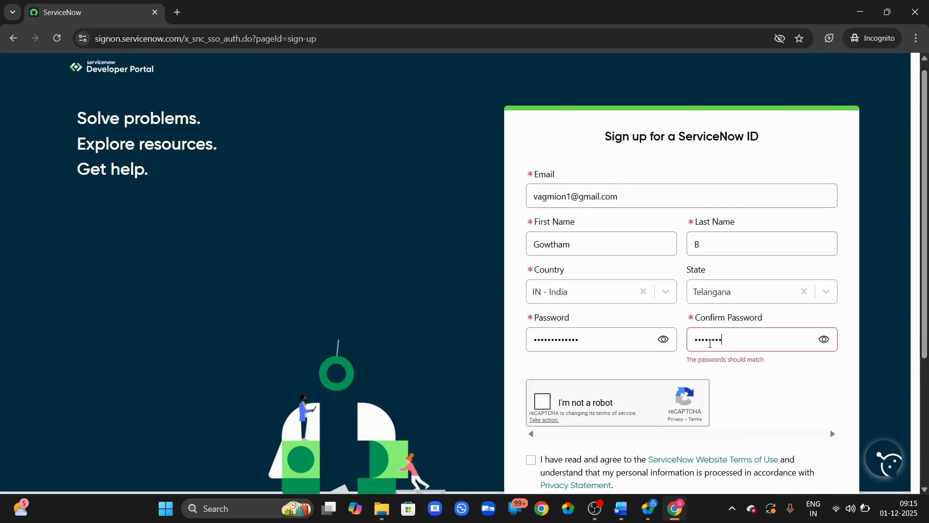
pyautogui.write('••••')
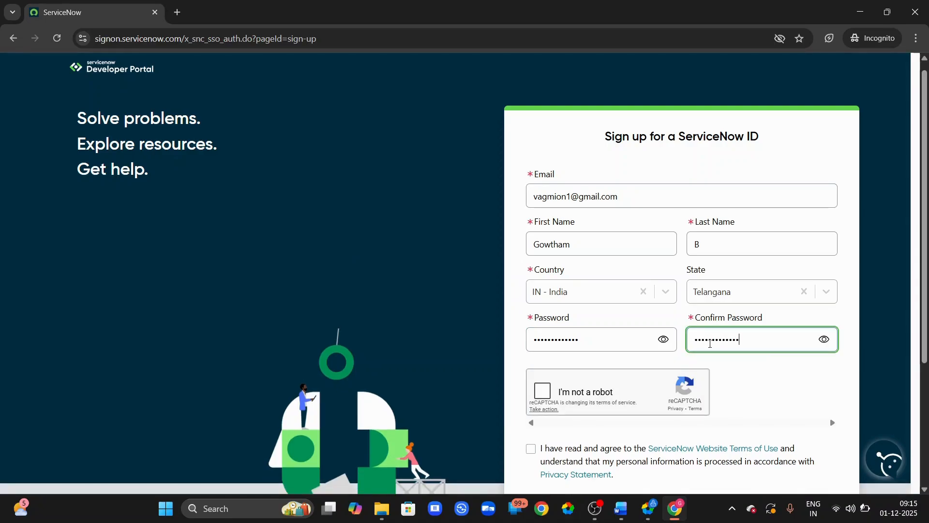
pyautogui.click(543, 391)
pyautogui.scroll(-3, 613, 359)
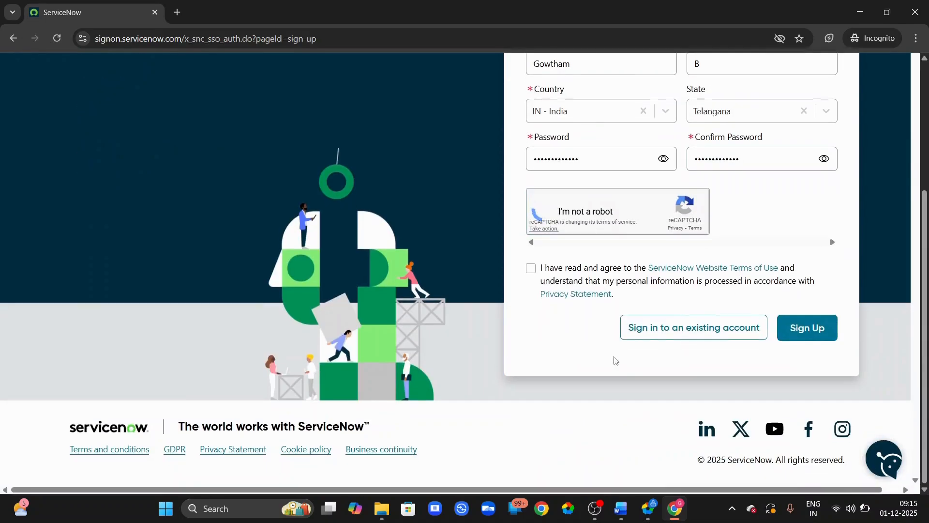
pyautogui.click(532, 269)
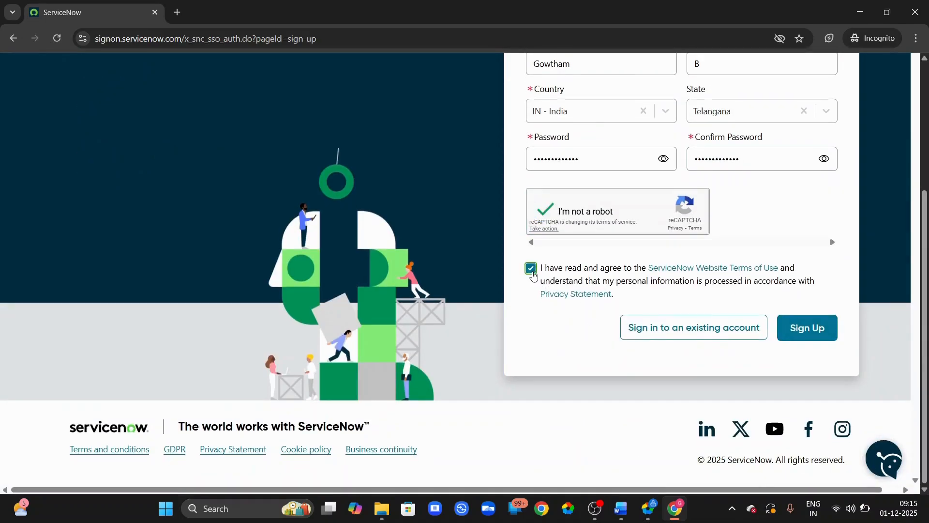
pyautogui.click(798, 336)
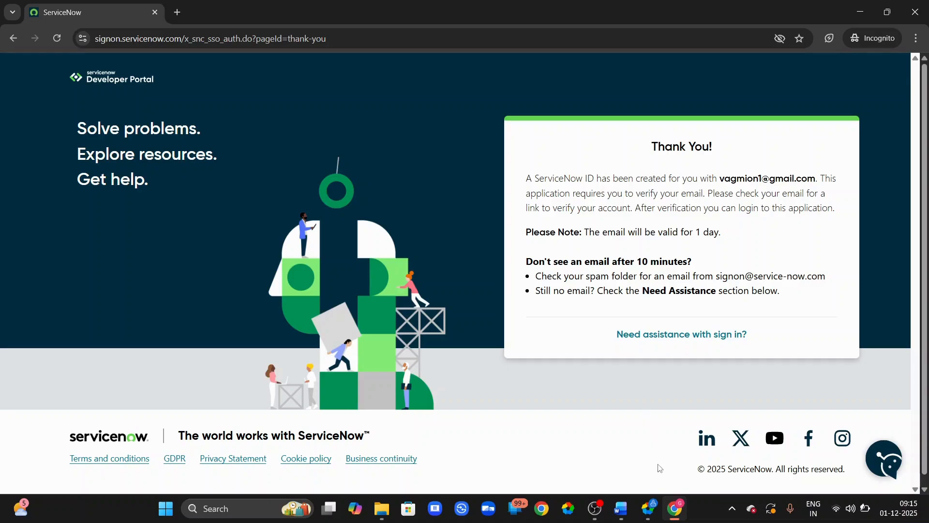
# In the refreshed Gmail inbox, open the 'Verify your ServiceNow ID!' email and use its Verify Email link.
pyautogui.moveTo(652, 508)
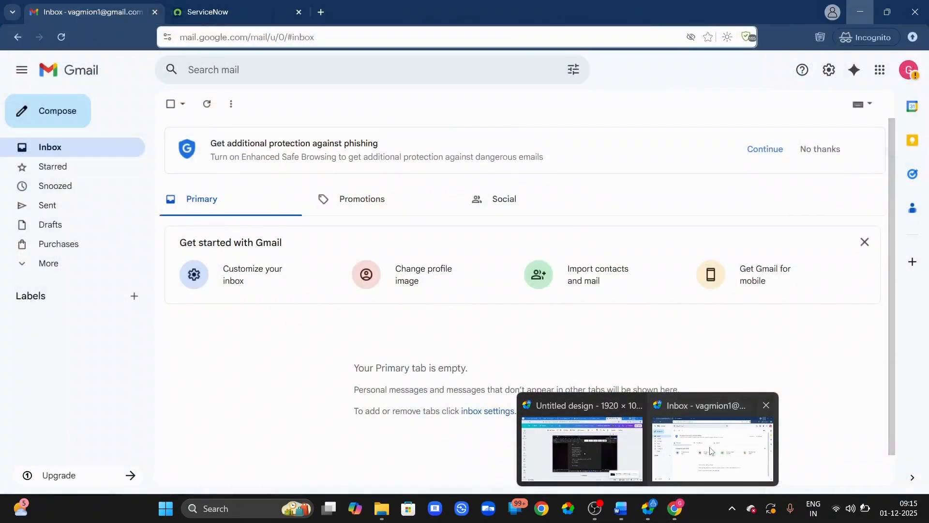
pyautogui.click(714, 451)
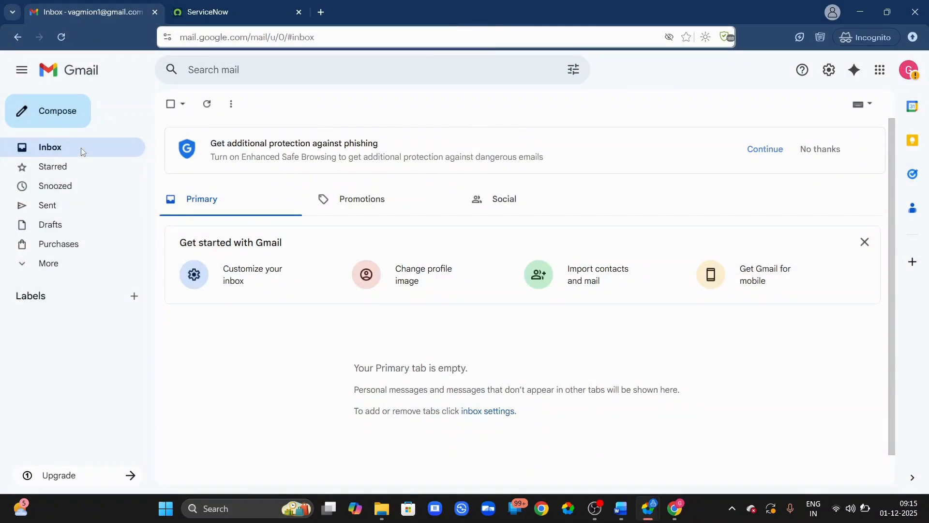
pyautogui.click(58, 151)
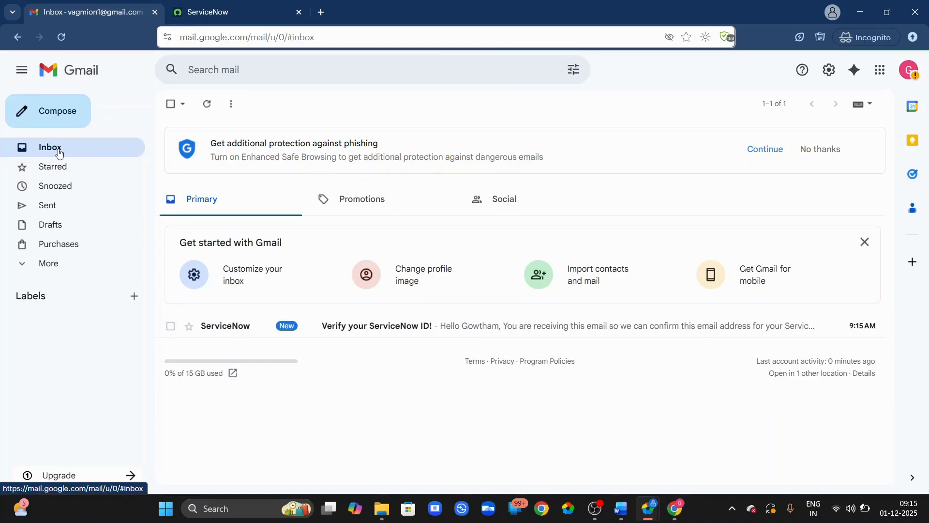
pyautogui.click(431, 326)
pyautogui.scroll(-3, 431, 338)
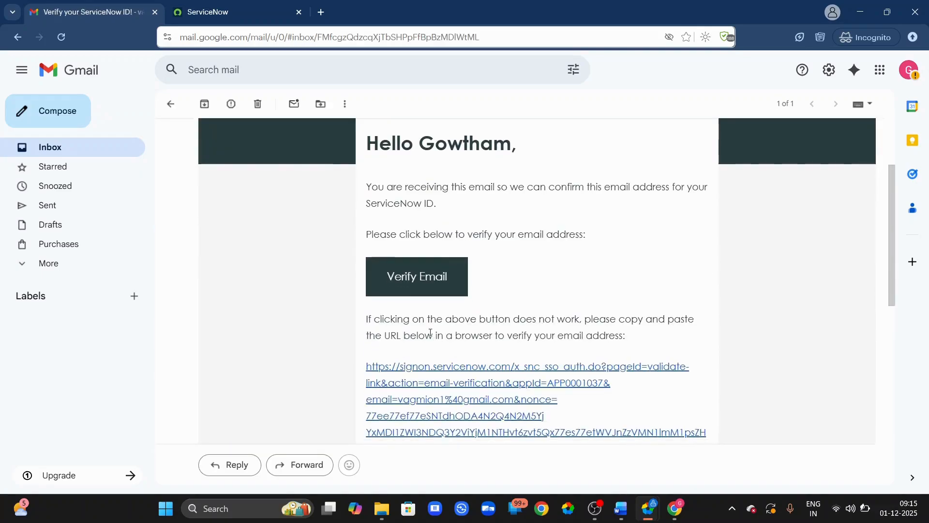
pyautogui.click(421, 287)
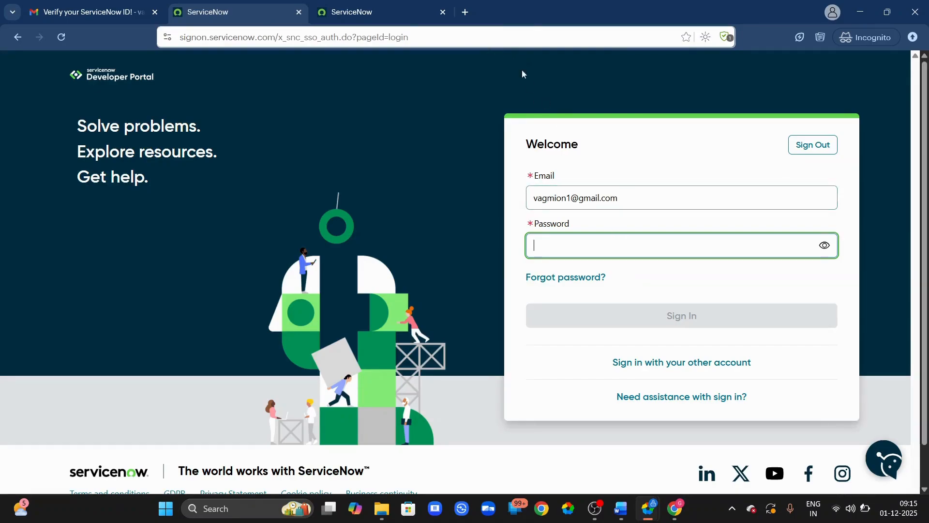
# Close the duplicate ServiceNow tab and sign in with the new ID's password.
pyautogui.click(443, 13)
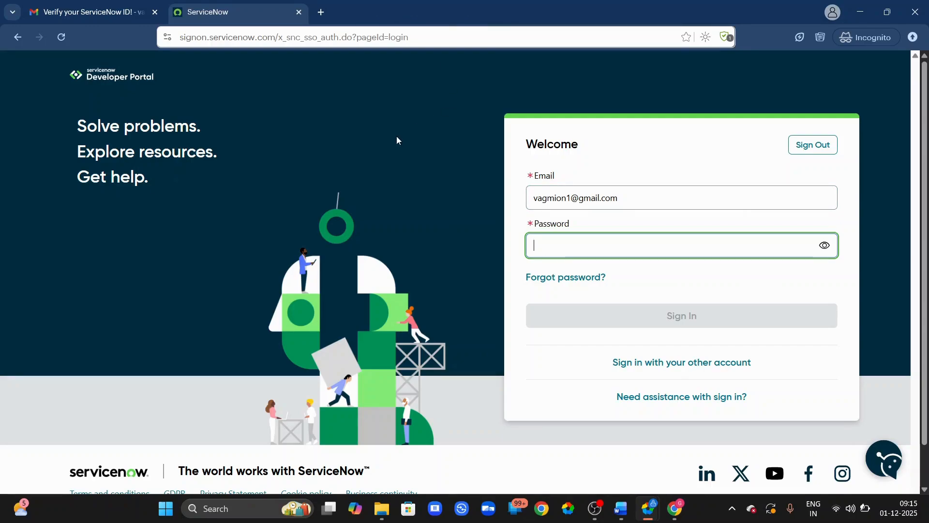
pyautogui.write('******')
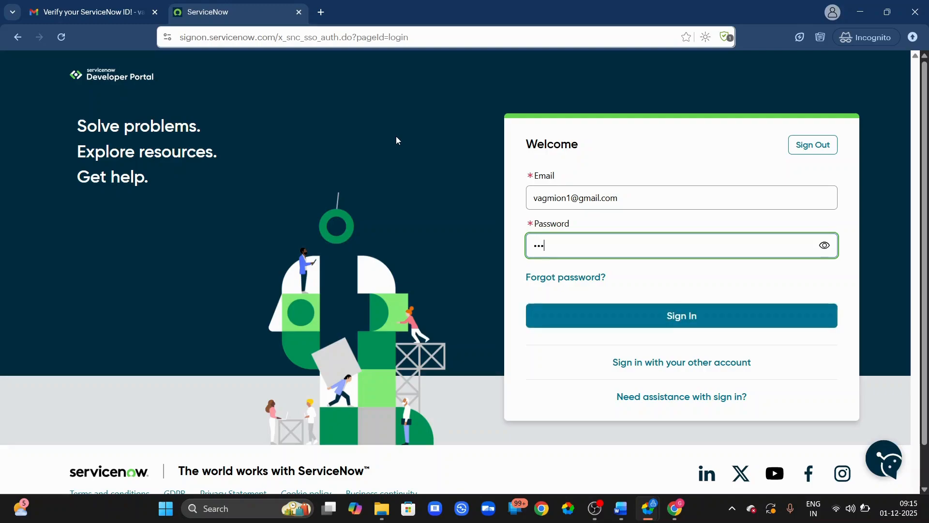
pyautogui.write('******')
pyautogui.press('Return')
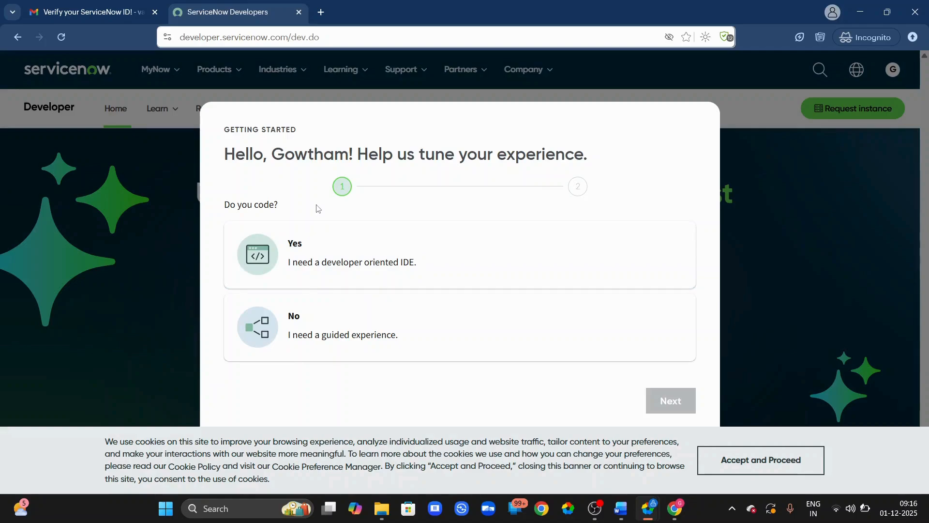
# Accept the cookie notice and answer Yes to 'Do you code?' on step 1.
pyautogui.click(755, 459)
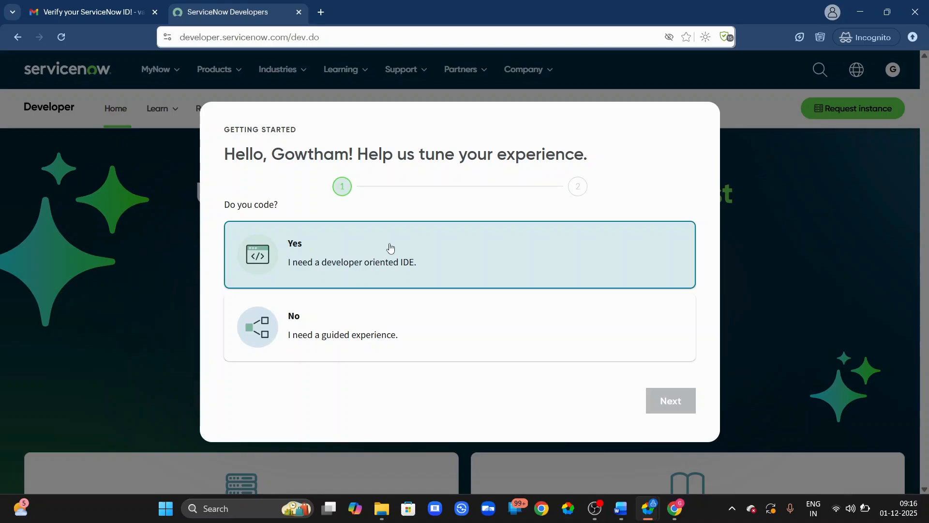
pyautogui.click(391, 248)
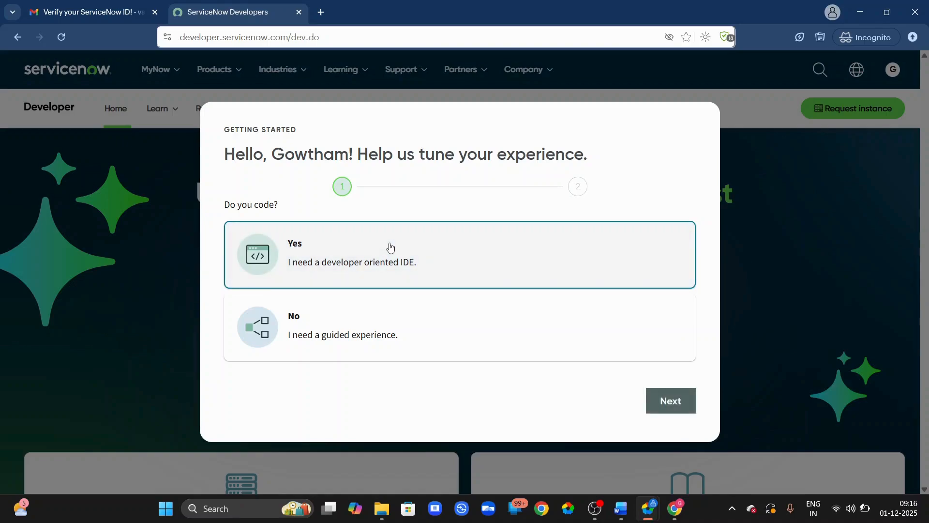
pyautogui.click(660, 402)
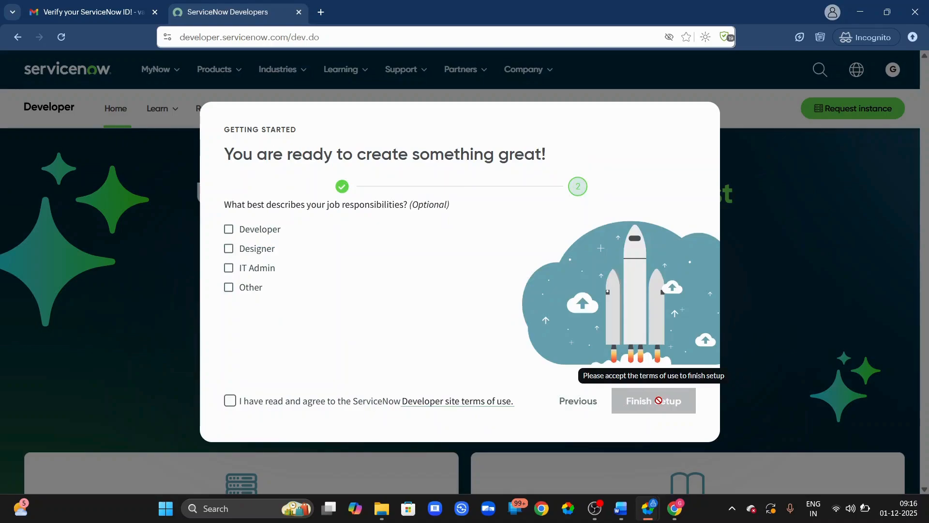
# Tick the Developer, IT Admin and Designer roles, accept the terms, and finish setup.
pyautogui.click(228, 231)
pyautogui.click(229, 268)
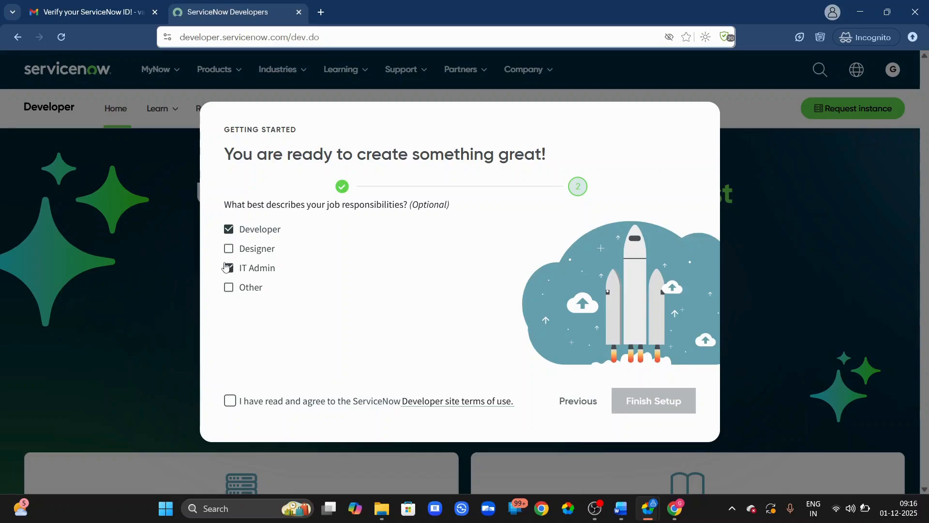
pyautogui.click(228, 248)
pyautogui.click(231, 404)
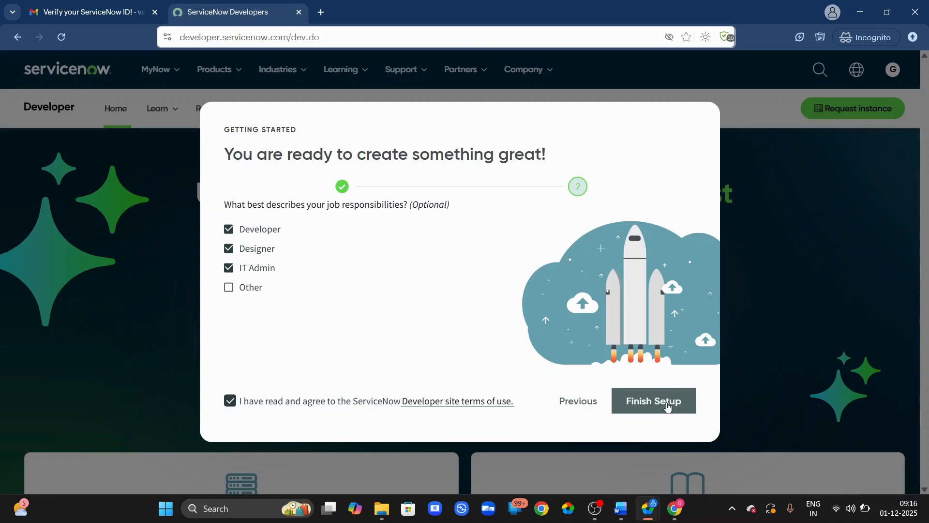
pyautogui.click(669, 402)
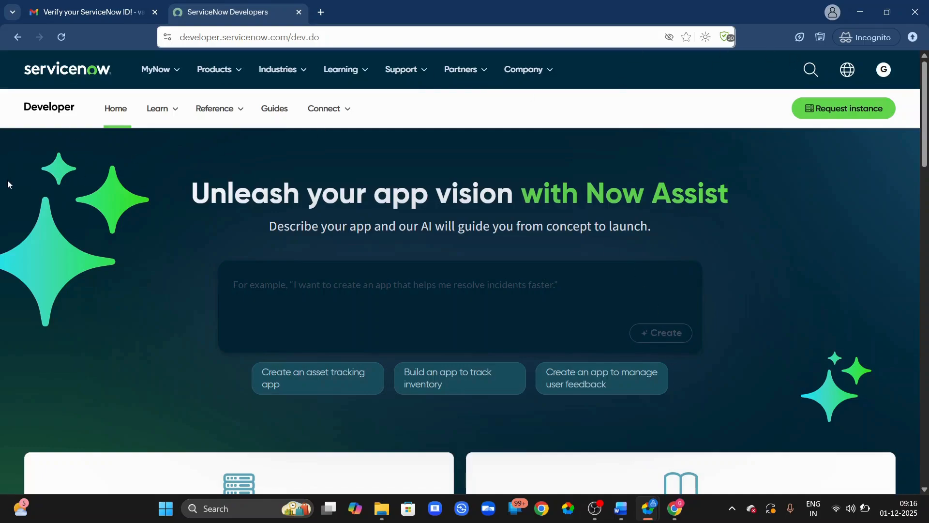
# Request and submit a personal developer instance from the Start building section.
pyautogui.scroll(-6, 664, 421)
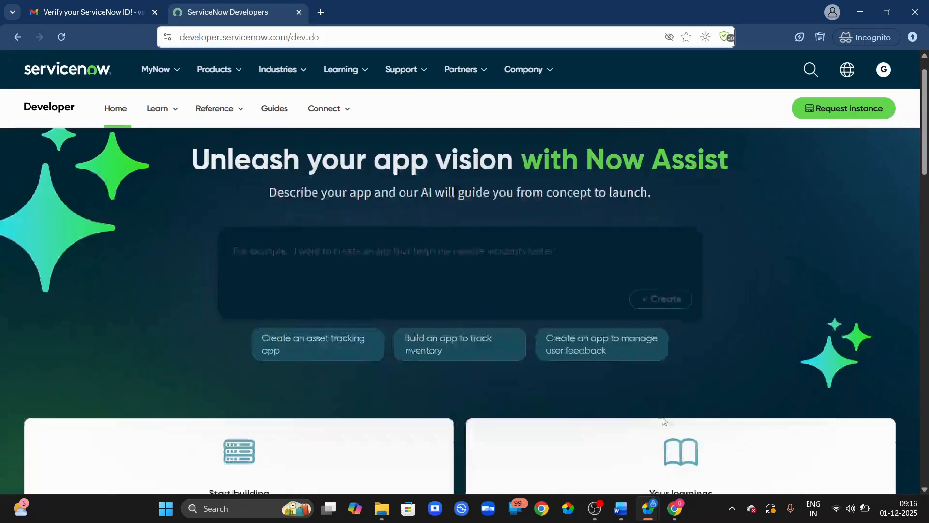
pyautogui.scroll(6, 663, 421)
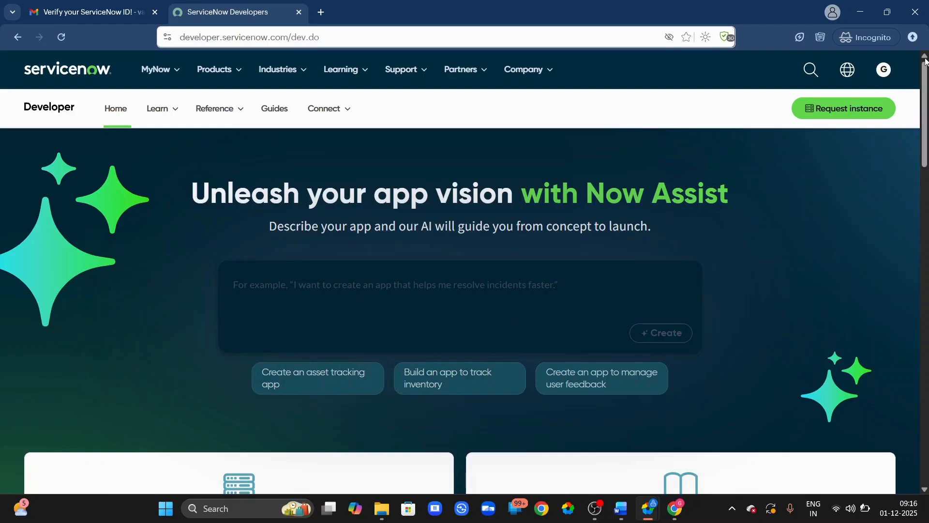
pyautogui.click(844, 118)
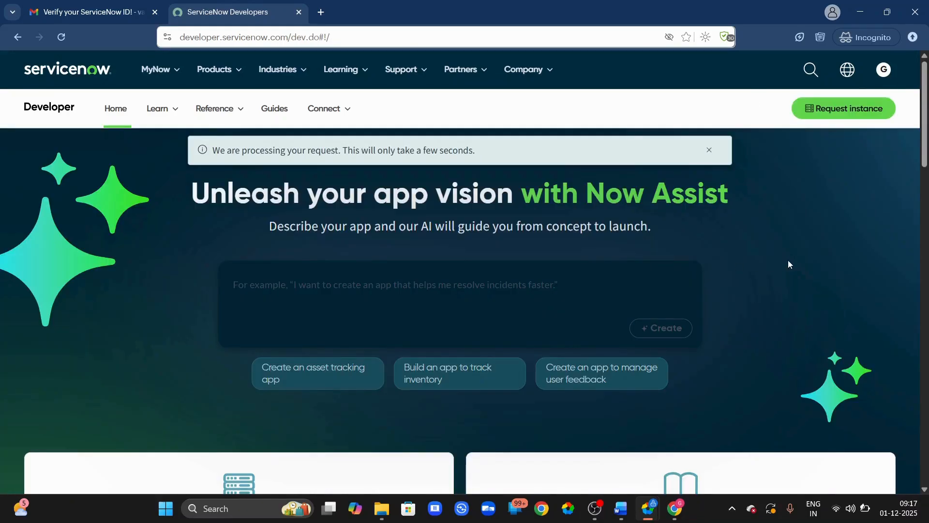
pyautogui.scroll(-5, 788, 260)
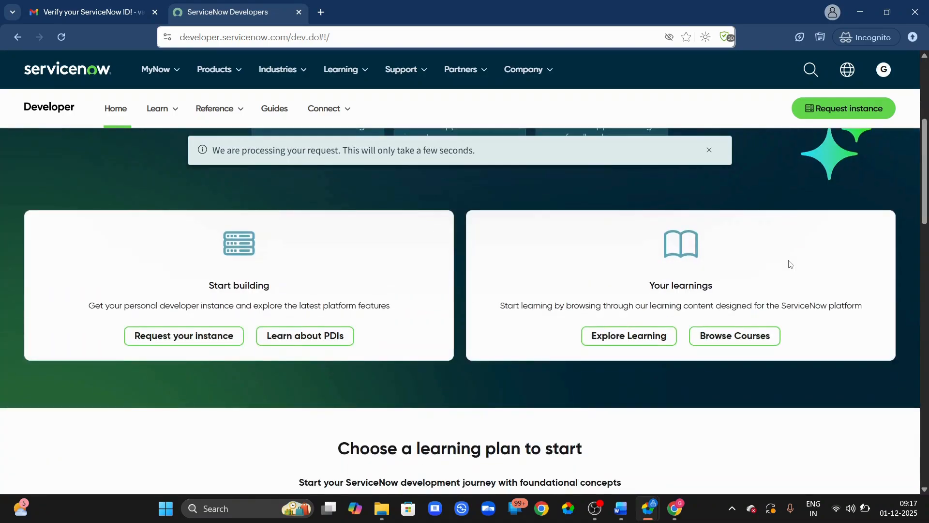
pyautogui.click(194, 338)
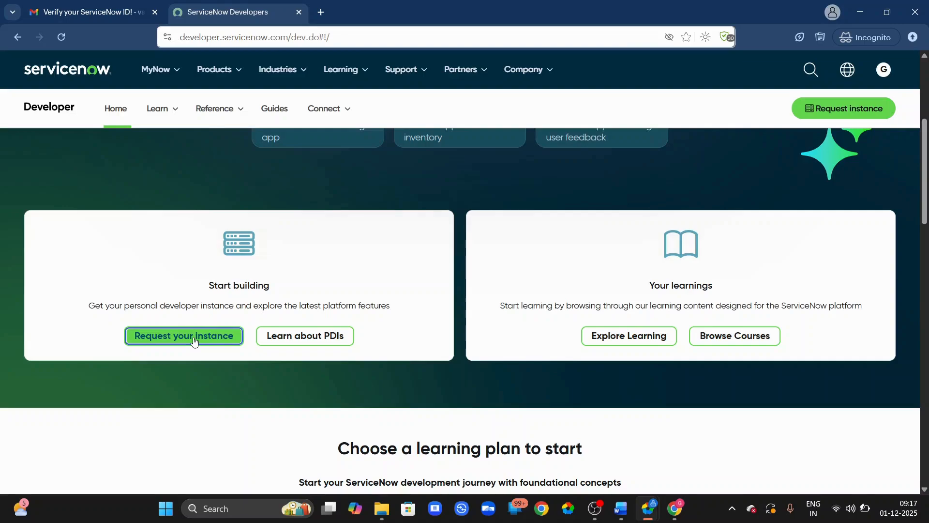
pyautogui.click(194, 341)
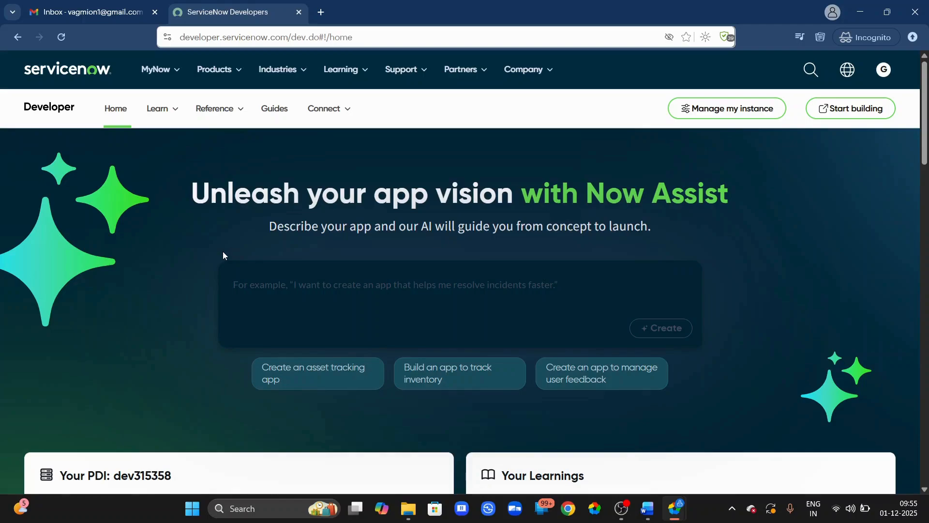
pyautogui.scroll(-5, 223, 253)
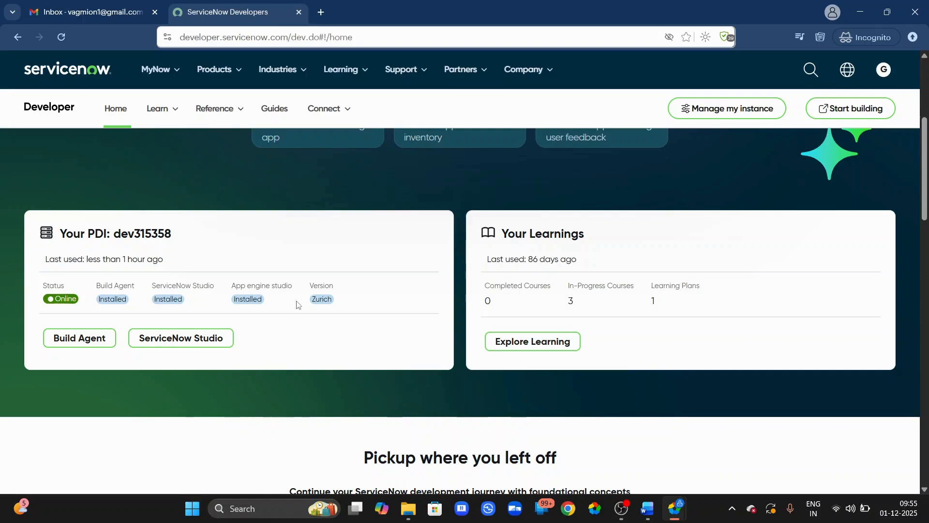
pyautogui.moveTo(335, 287); pyautogui.dragTo(312, 287)
pyautogui.scroll(5, 318, 300)
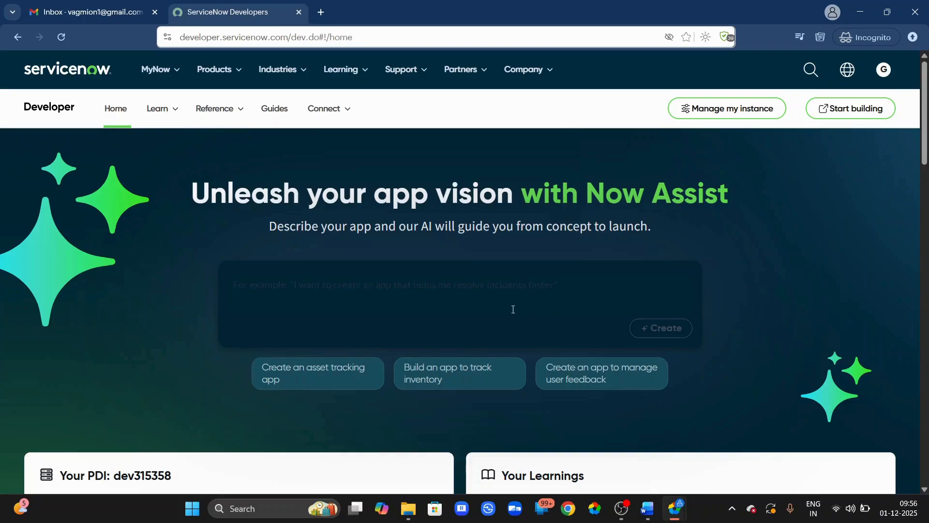
pyautogui.scroll(-5, 512, 308)
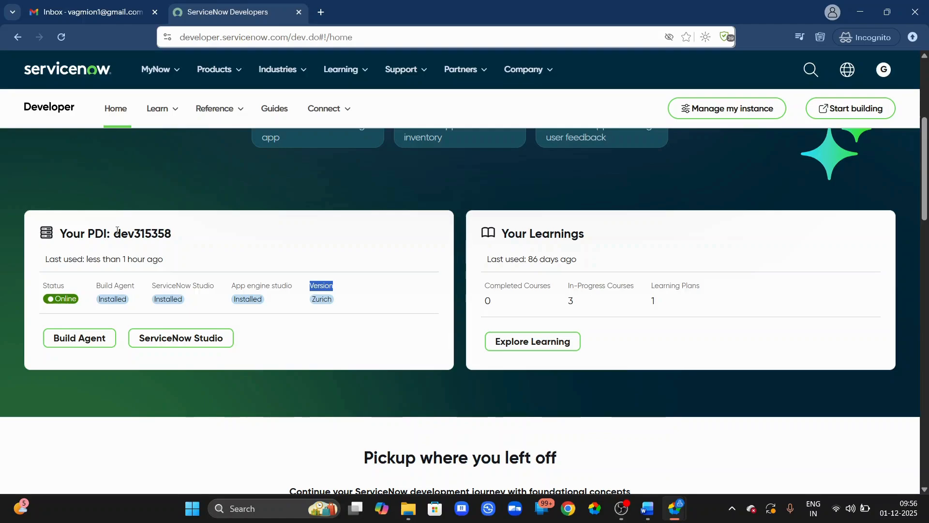
pyautogui.moveTo(116, 233); pyautogui.dragTo(165, 232)
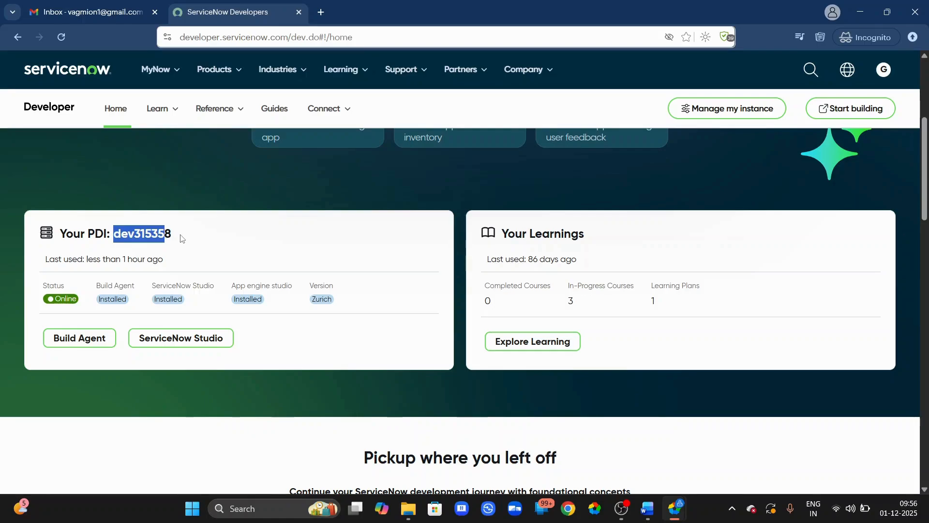
pyautogui.click(181, 238)
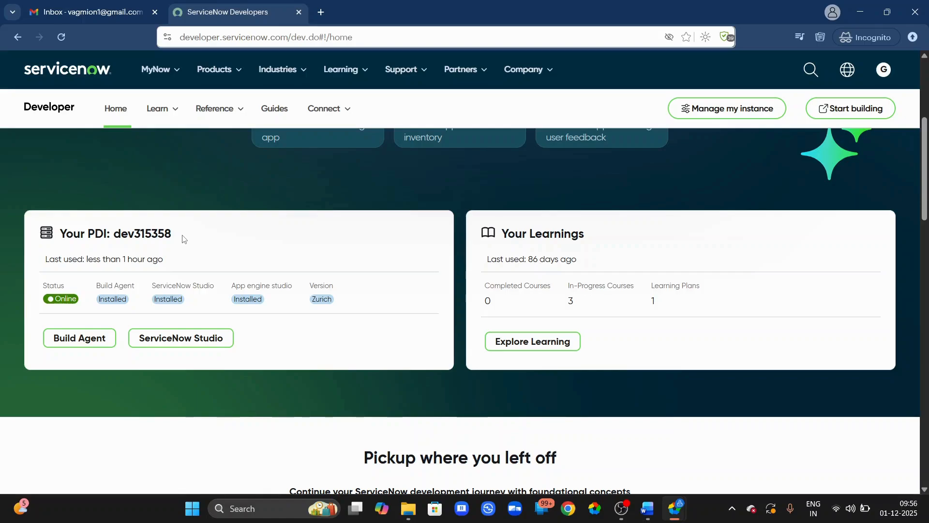
pyautogui.scroll(5, 648, 251)
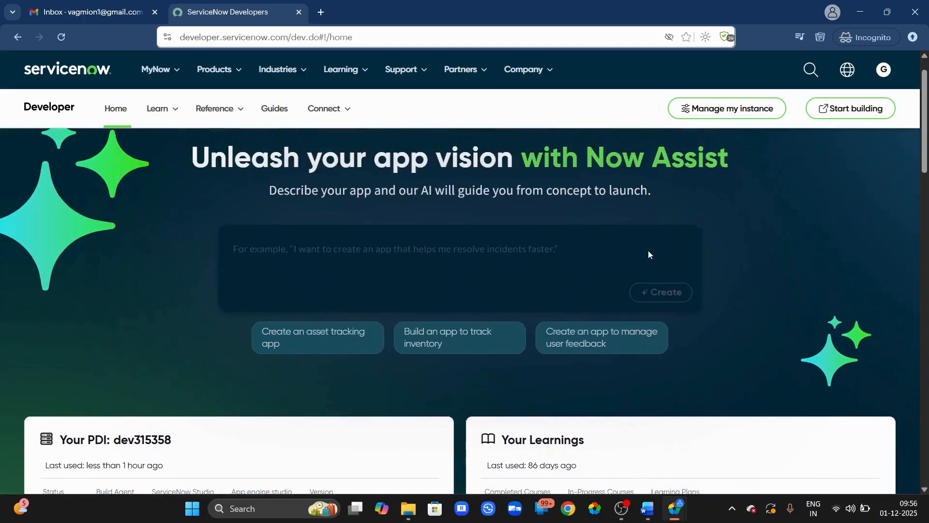
pyautogui.click(718, 109)
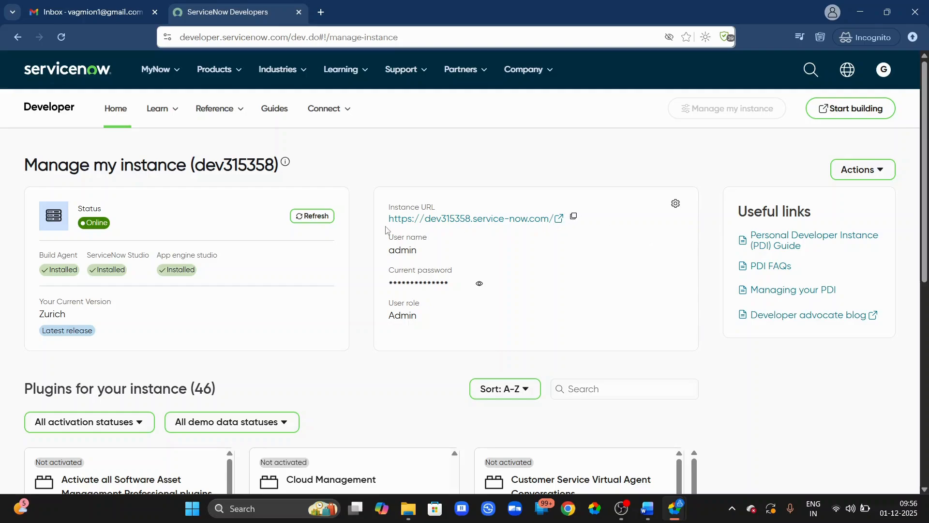
# Select the dev315358 instance URL on the Manage my instance page and bring the Word notes forward.
pyautogui.moveTo(388, 227); pyautogui.dragTo(548, 220)
pyautogui.hotkey('ctrl', 'c')
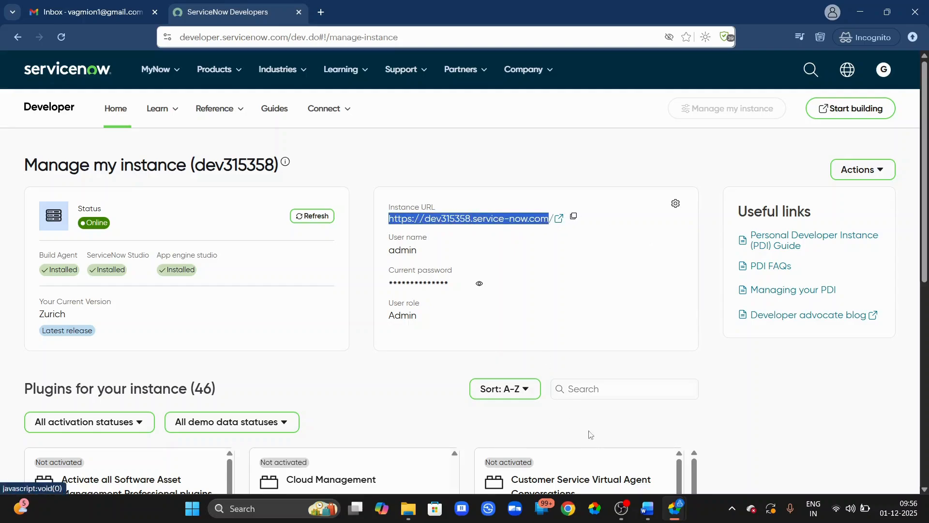
pyautogui.click(652, 516)
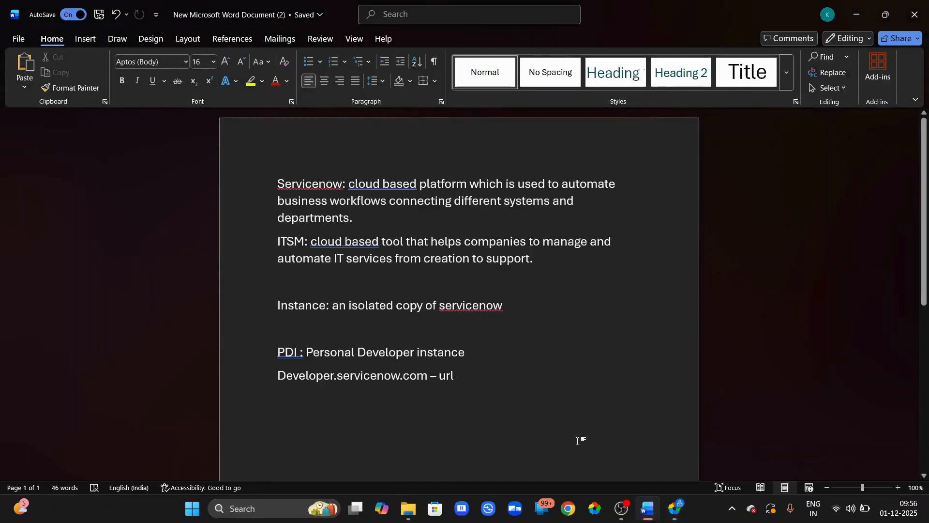
pyautogui.hotkey('ctrl', 'v')
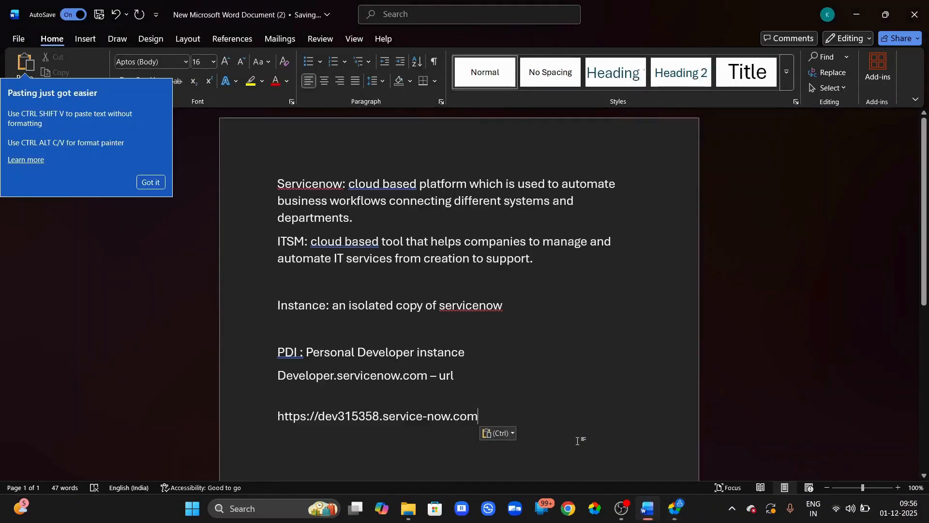
pyautogui.press('Return')
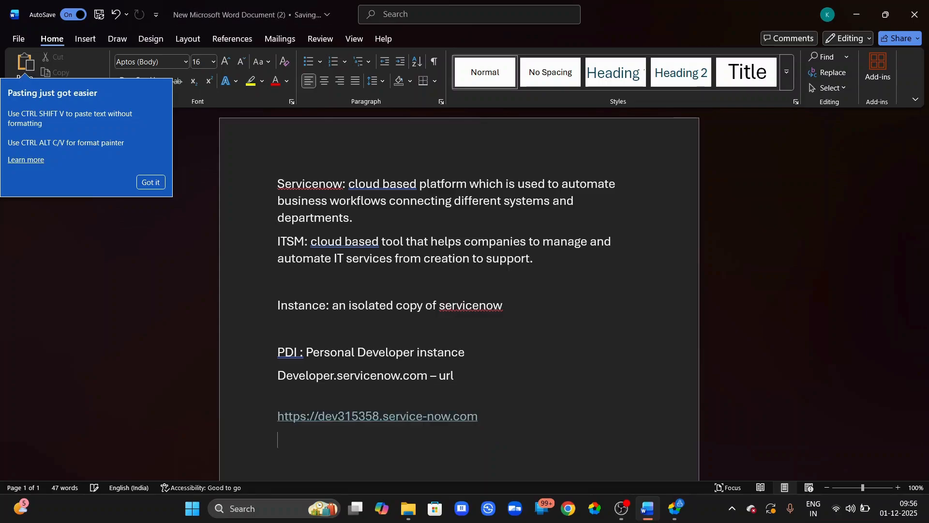
pyautogui.hotkey('ctrl', 'v')
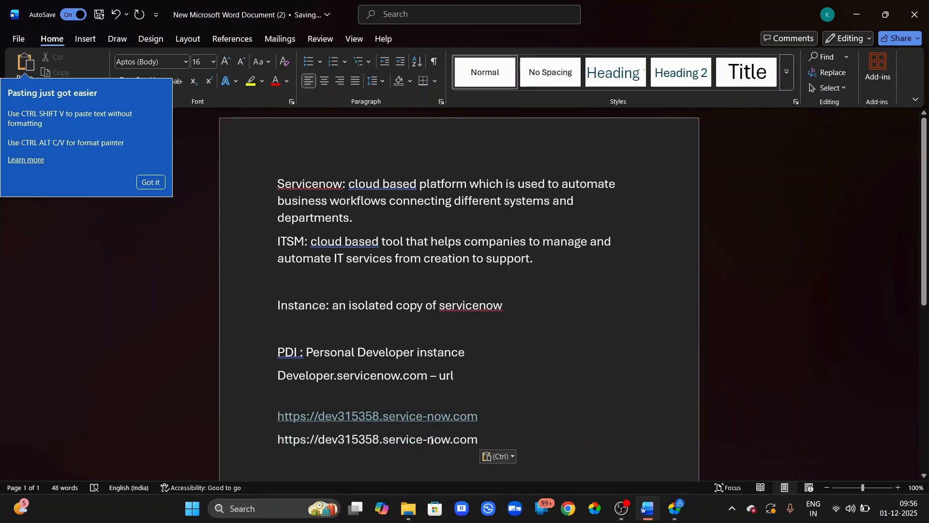
pyautogui.moveTo(379, 438)
pyautogui.mouseDown()
pyautogui.moveTo(352, 439)
pyautogui.moveTo(377, 440)
pyautogui.mouseUp()
pyautogui.click(352, 440)
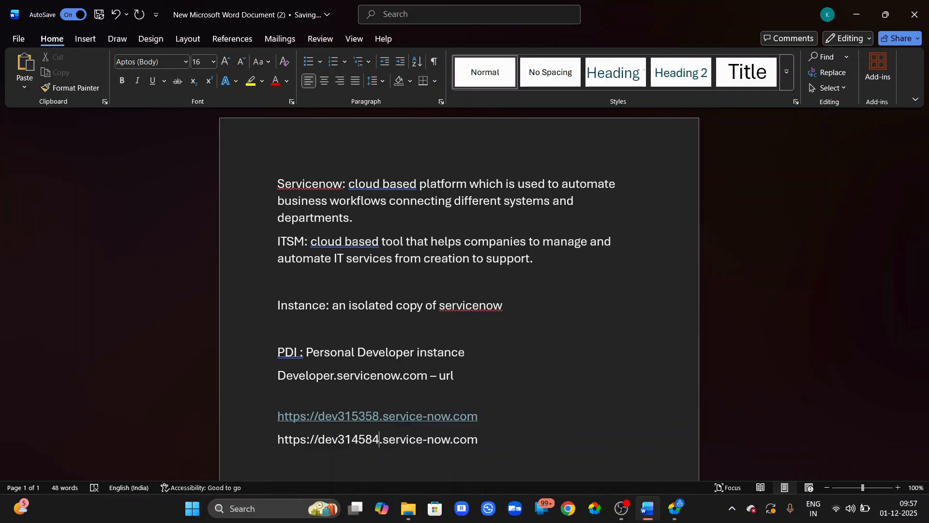
pyautogui.click(510, 435)
pyautogui.press('Return')
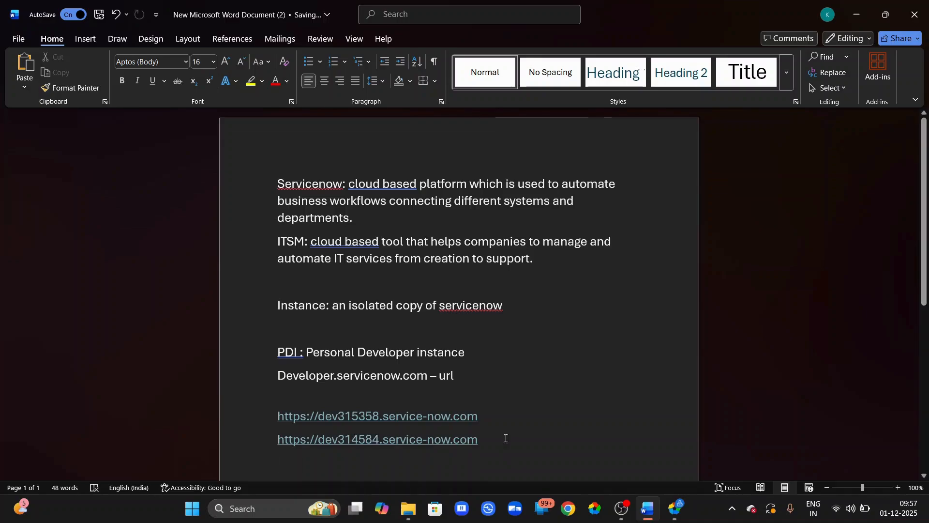
pyautogui.click(623, 508)
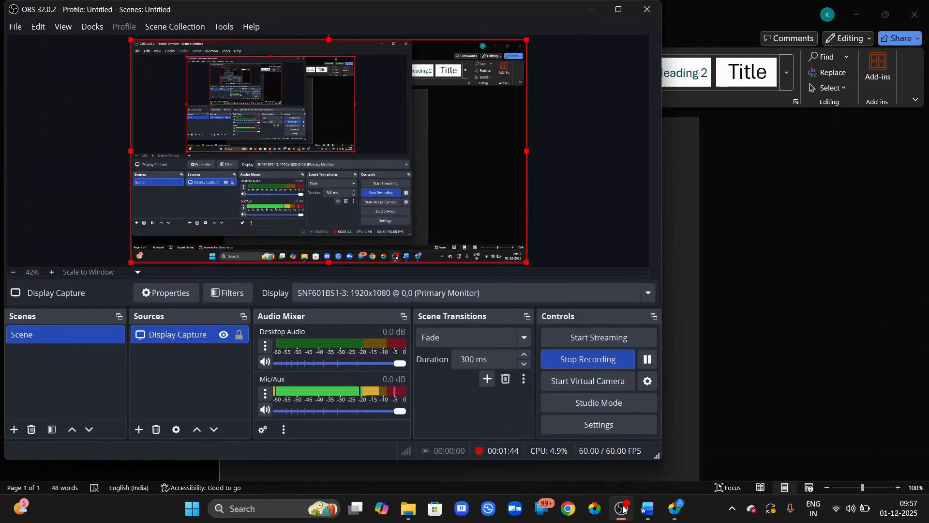
pyautogui.click(624, 508)
# Back on the dev315358 page, reveal the admin password and open the gear's credential options.
pyautogui.click(676, 508)
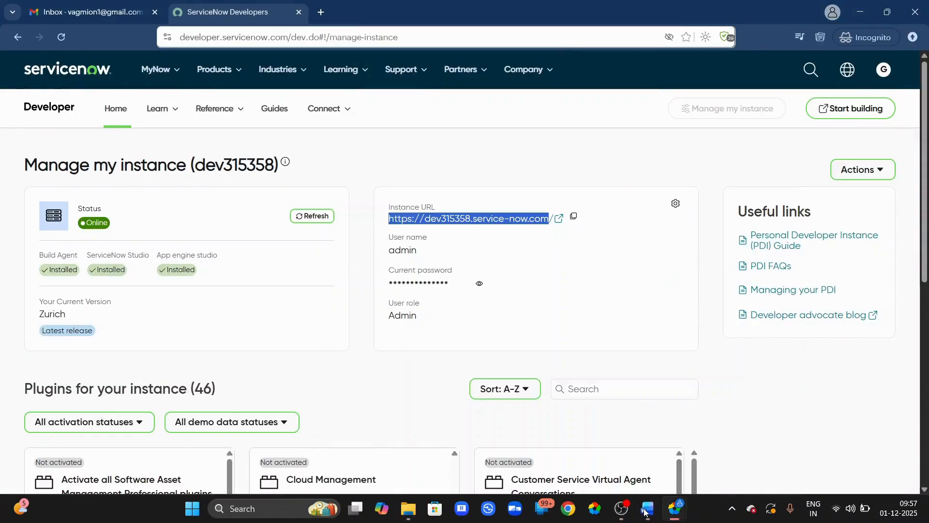
pyautogui.click(384, 225)
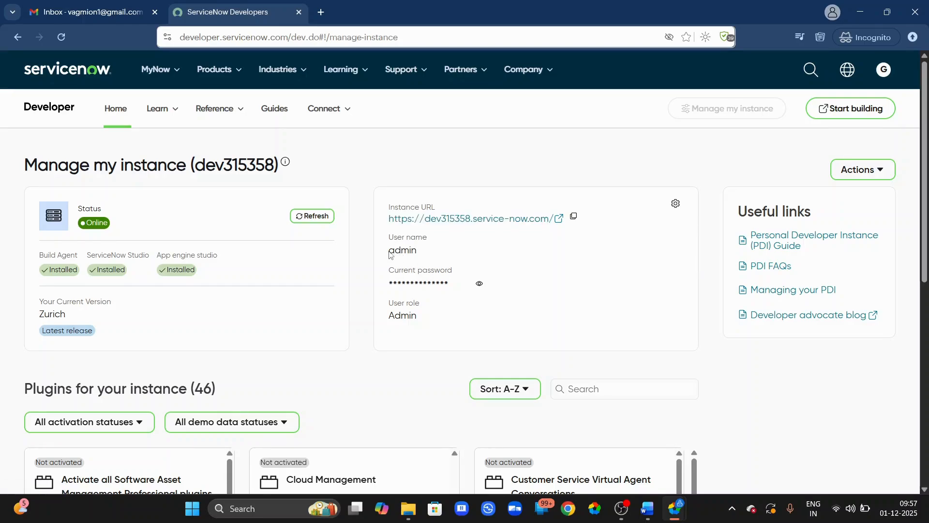
pyautogui.click(480, 284)
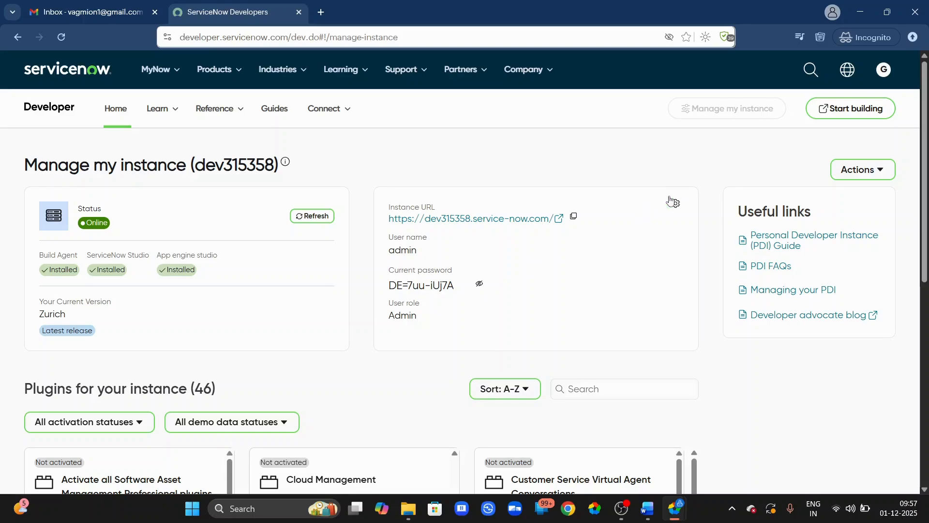
pyautogui.click(674, 203)
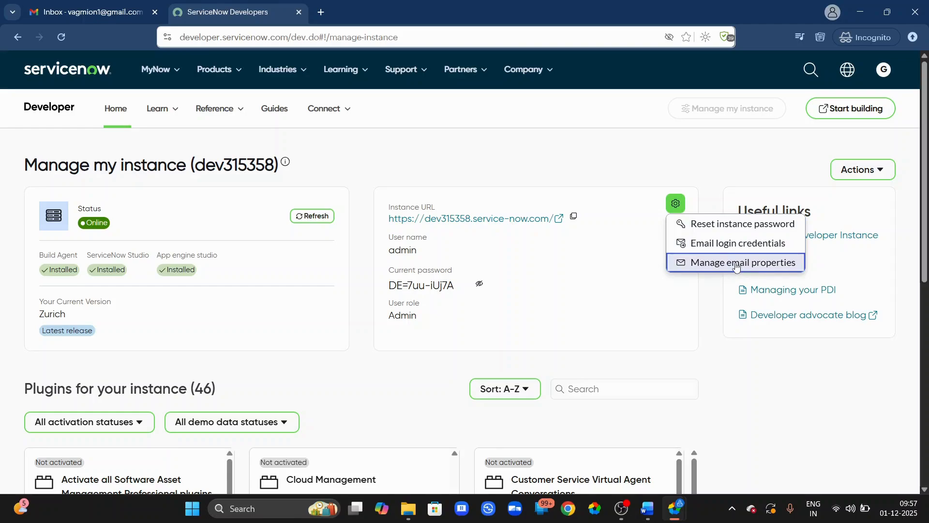
# Close the credential menu, mask the password, and highlight the Online status and instance name.
pyautogui.click(675, 204)
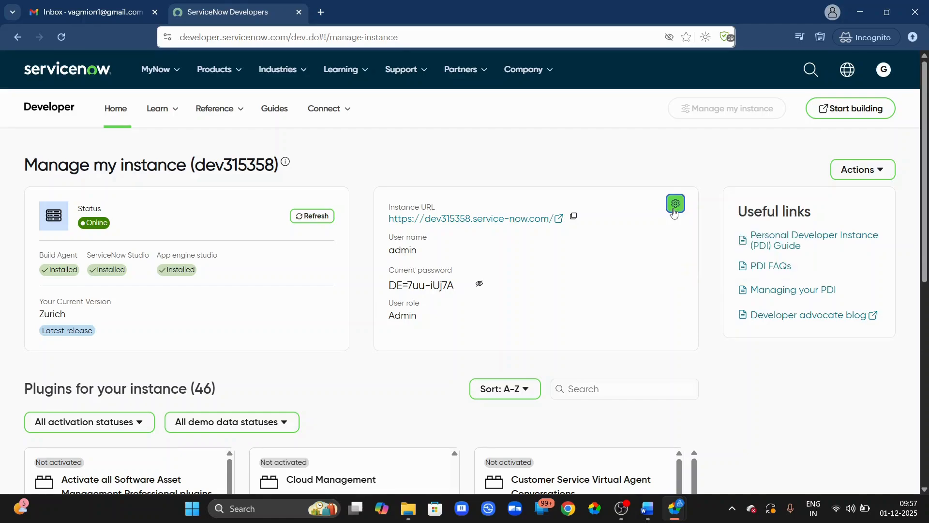
pyautogui.click(479, 284)
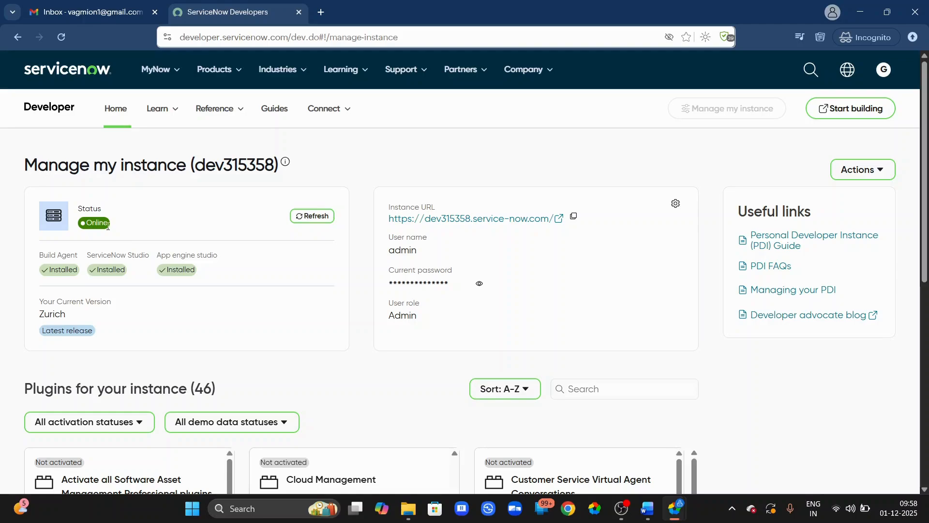
pyautogui.moveTo(107, 226); pyautogui.dragTo(75, 227)
pyautogui.click(223, 212)
pyautogui.moveTo(281, 166)
pyautogui.moveTo(205, 164); pyautogui.dragTo(324, 163)
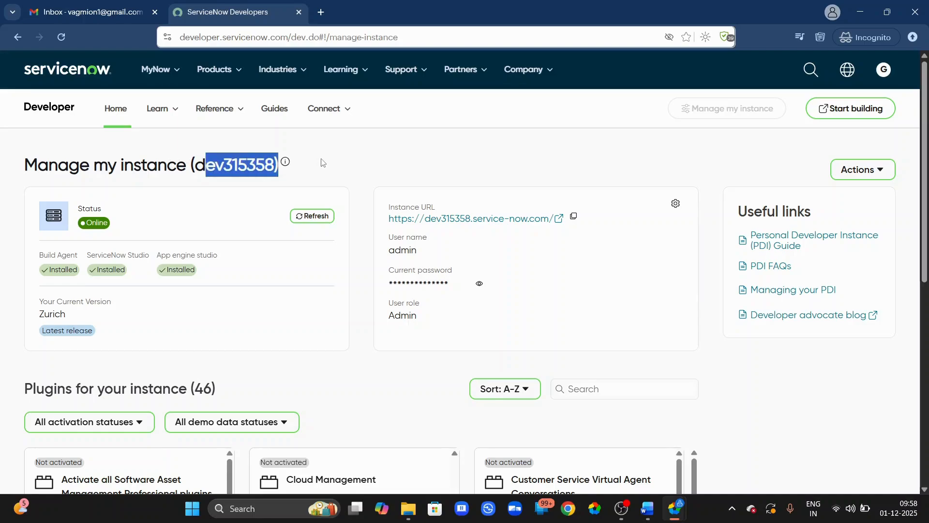
pyautogui.click(886, 175)
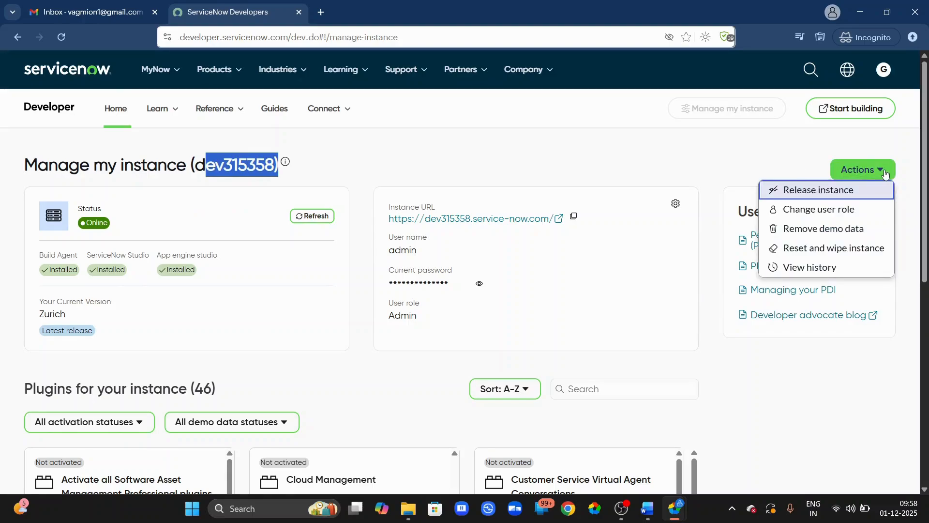
pyautogui.click(833, 192)
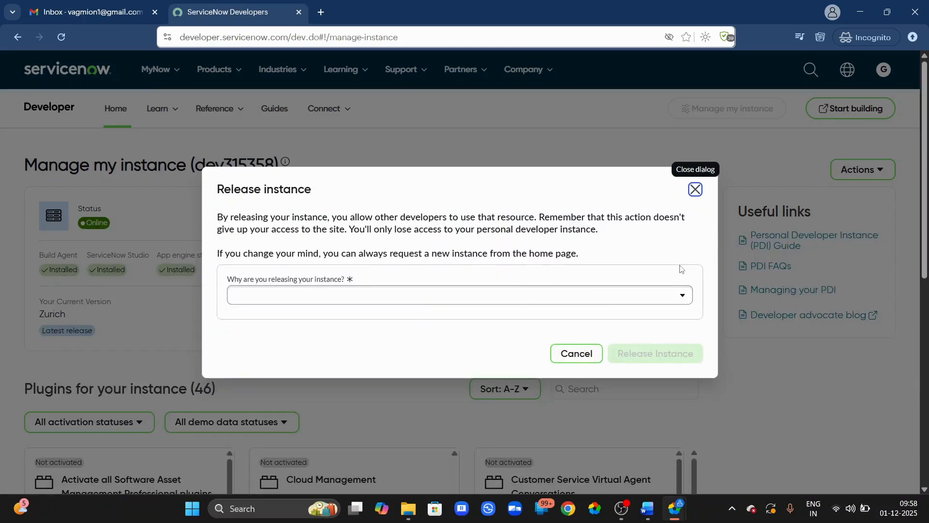
pyautogui.click(673, 300)
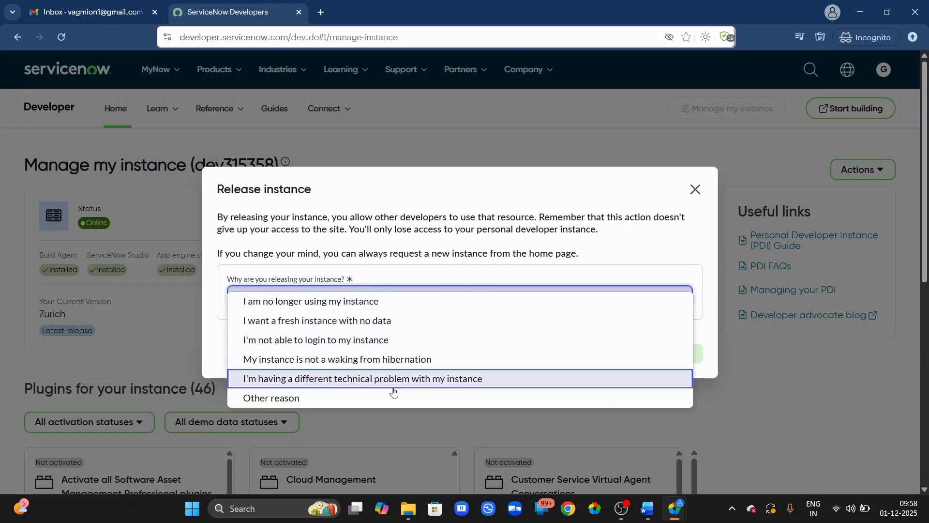
pyautogui.click(428, 339)
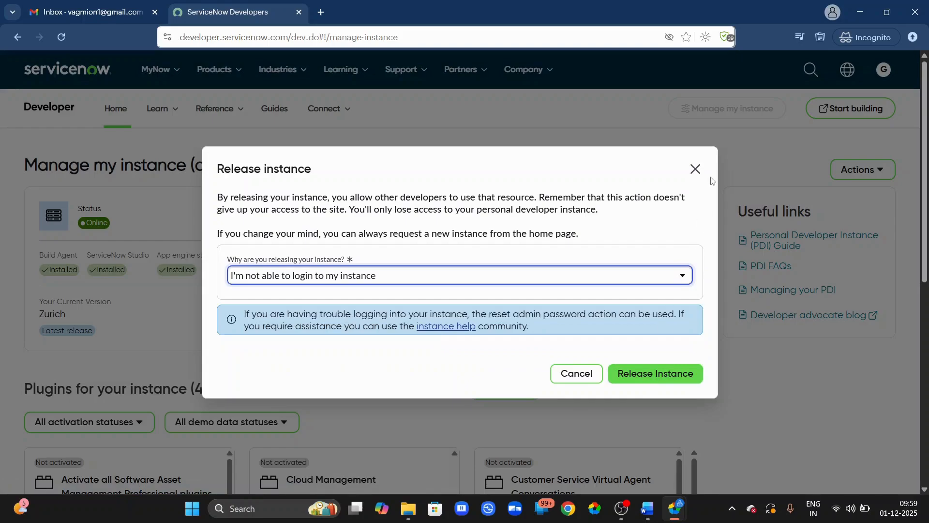
pyautogui.click(693, 178)
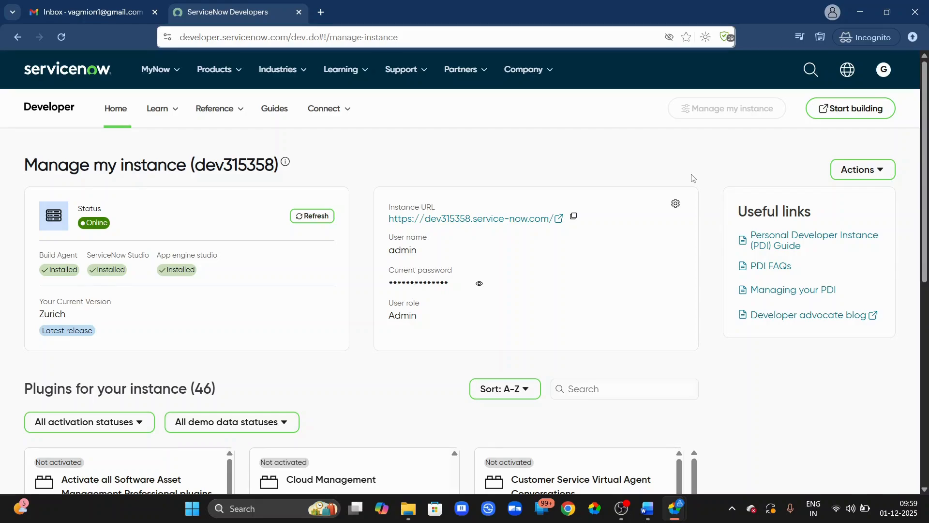
# View the Change user role options, close them keeping Admin, and reopen the Actions list.
pyautogui.click(856, 174)
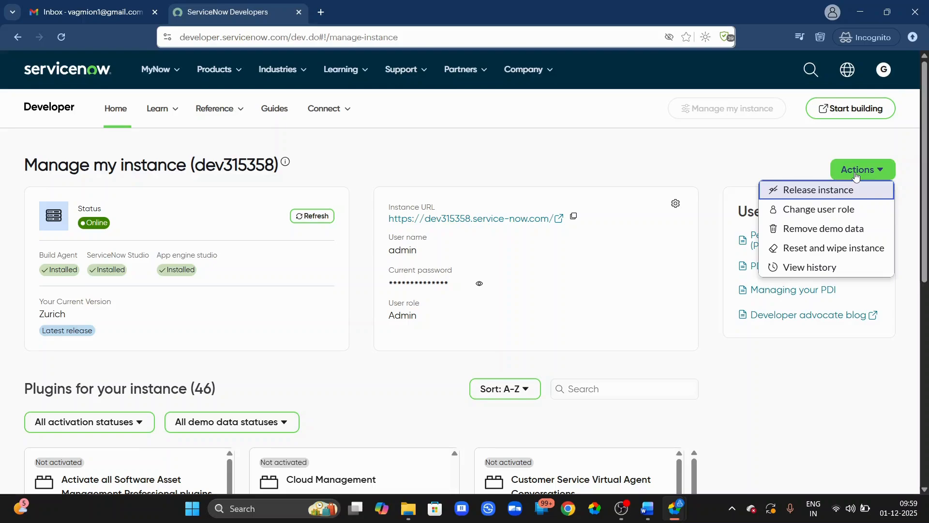
pyautogui.click(834, 213)
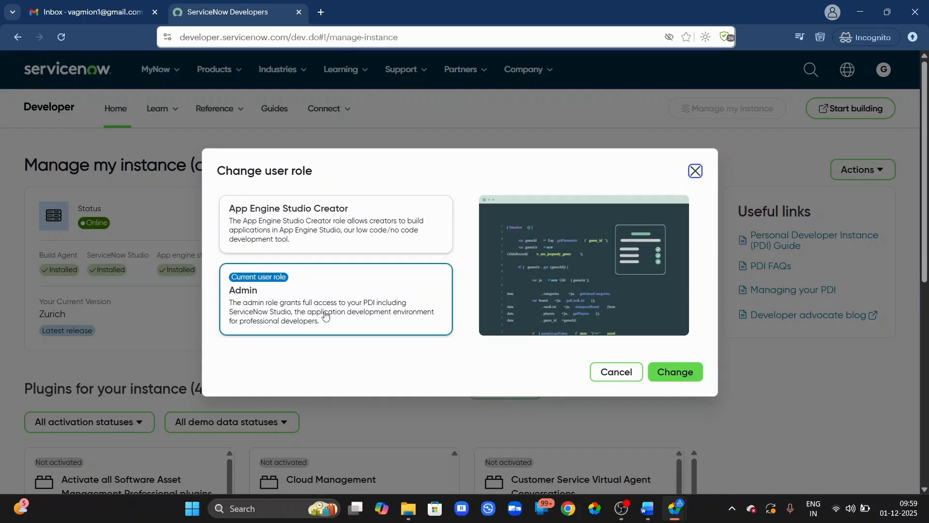
pyautogui.click(696, 170)
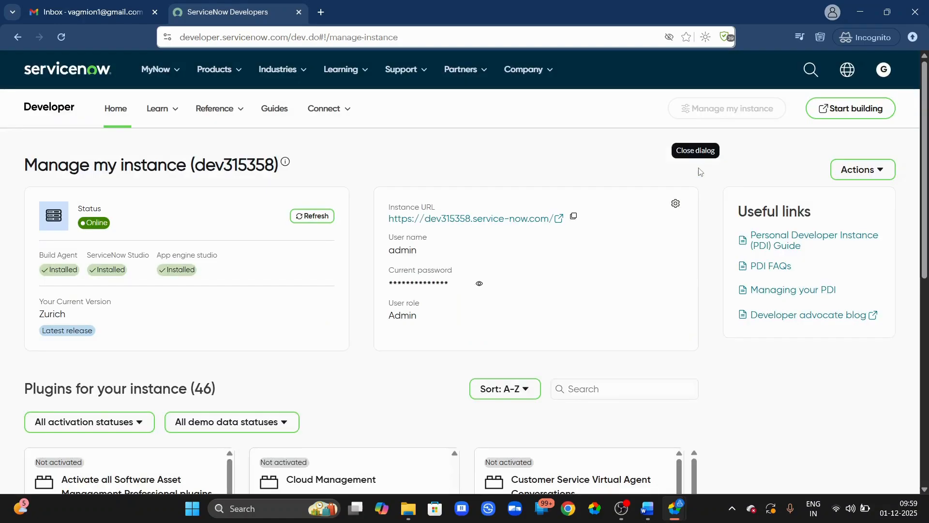
pyautogui.click(893, 172)
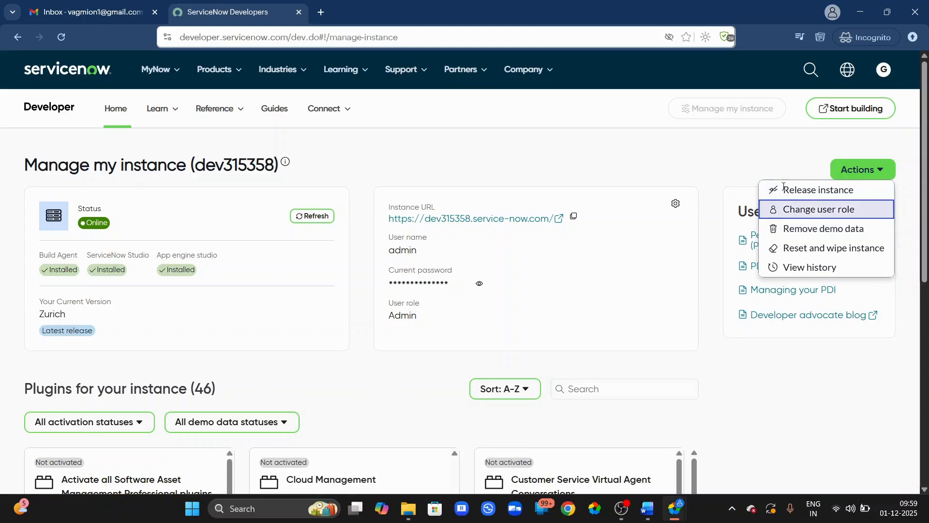
# Launch dev315358 in a new browser tab and switch to it to reach the 'Work your way' tour.
pyautogui.click(716, 156)
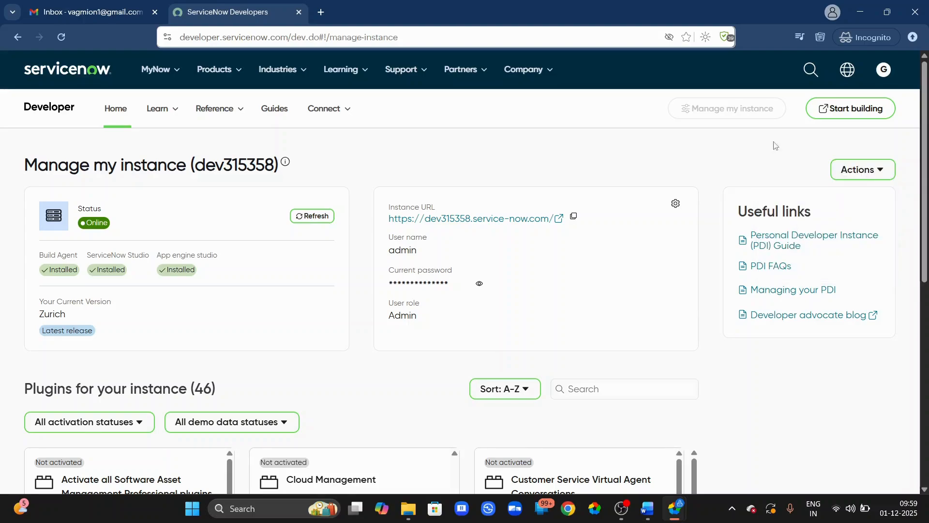
pyautogui.click(853, 112)
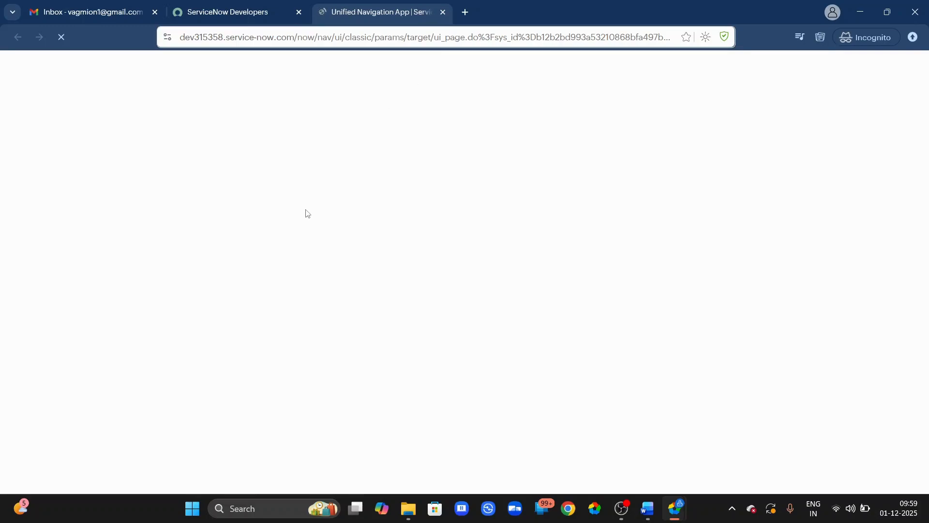
pyautogui.click(262, 5)
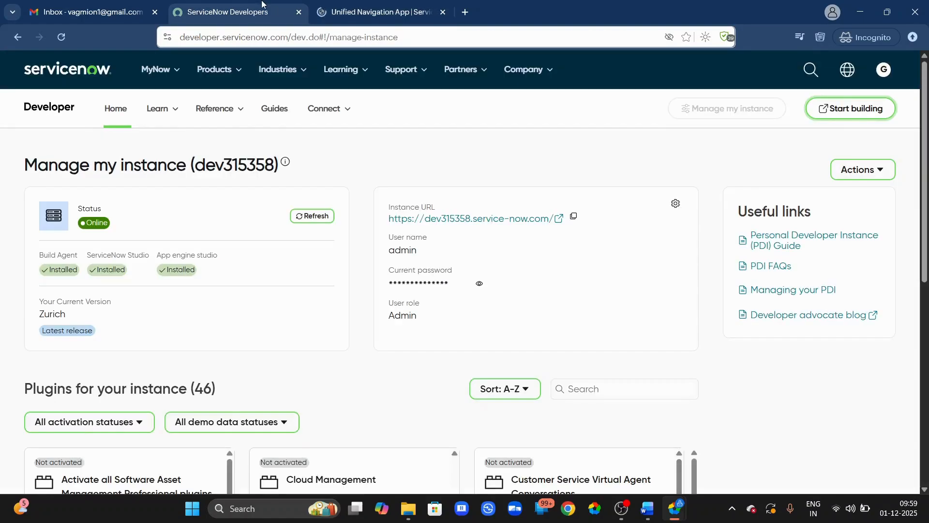
pyautogui.click(874, 179)
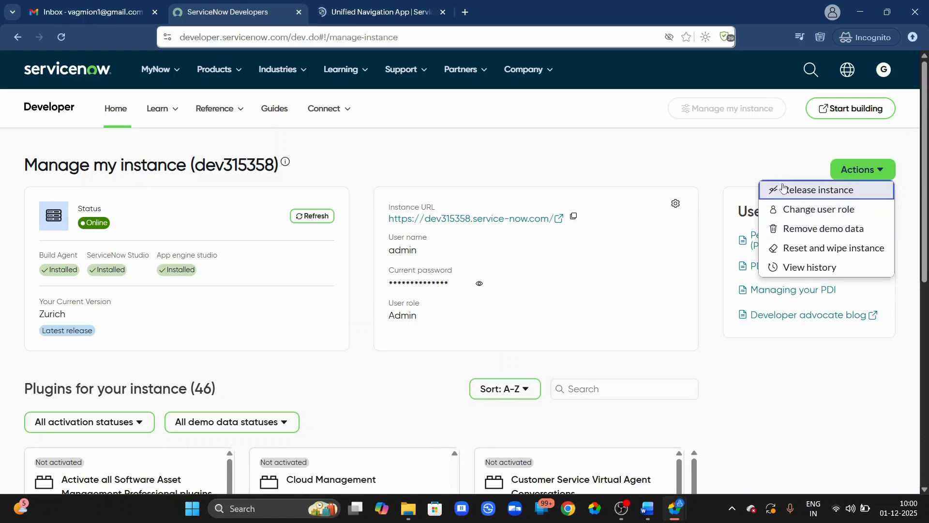
pyautogui.click(744, 177)
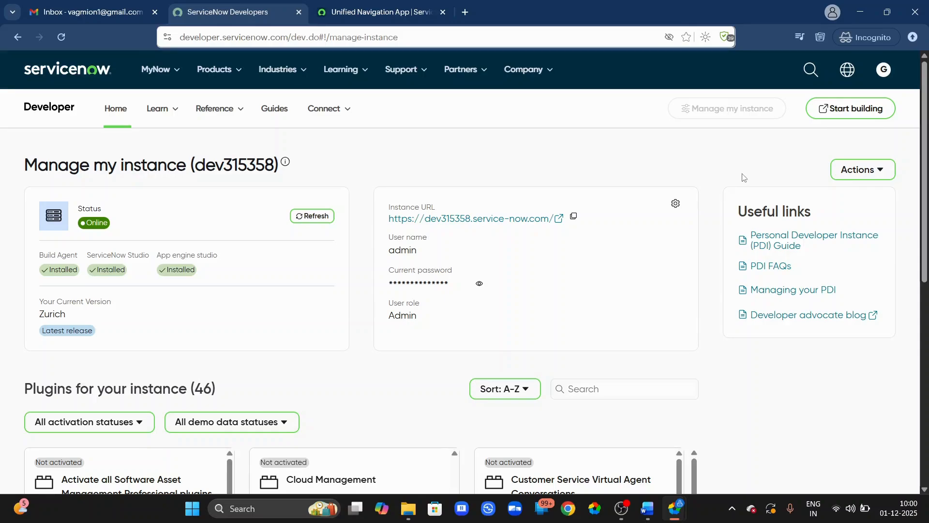
pyautogui.click(371, 6)
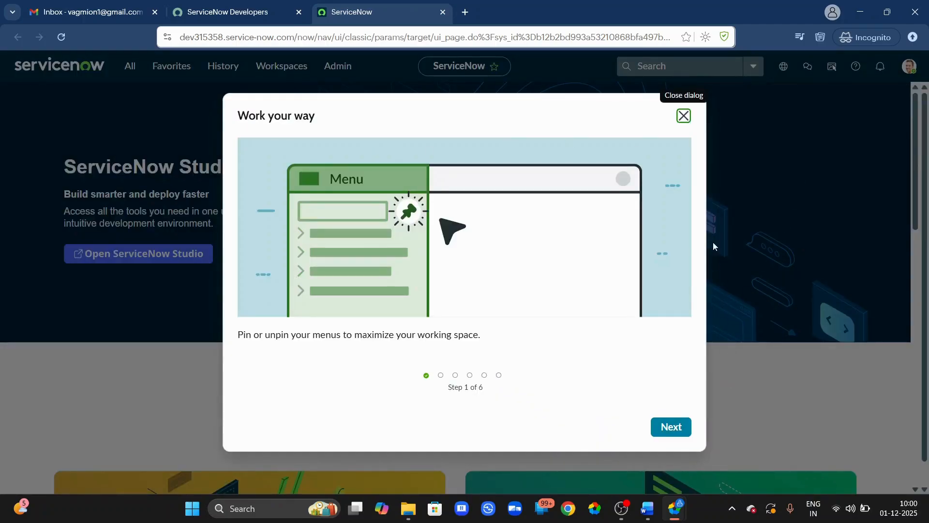
# Close the 'Work your way' tour and pin the All navigator menu open.
pyautogui.click(684, 117)
pyautogui.click(134, 71)
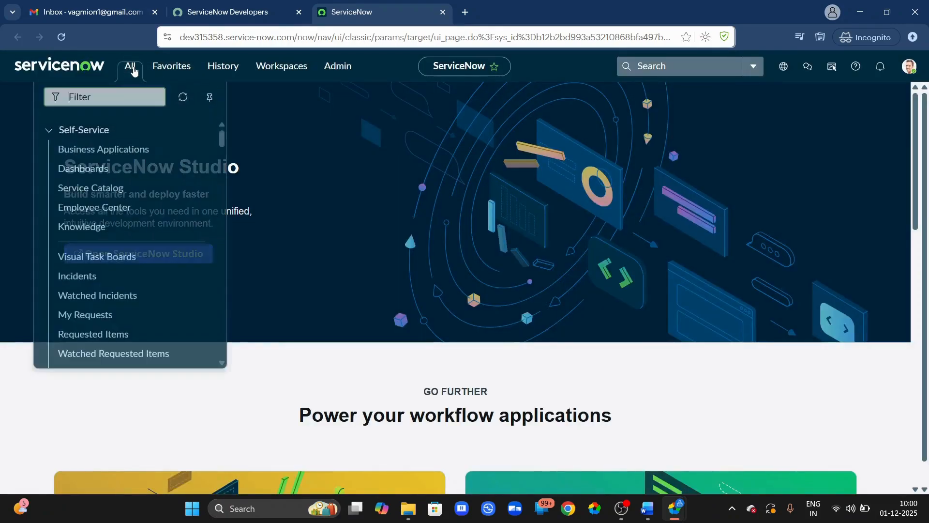
pyautogui.click(209, 101)
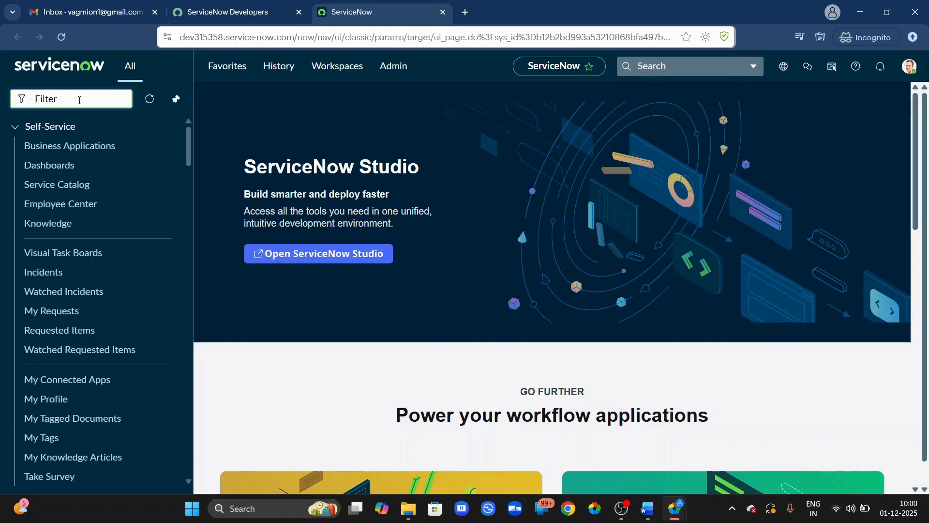
# Filter the navigator for 'user admin' and open User Administration > Users, listing 632 records.
pyautogui.write('user')
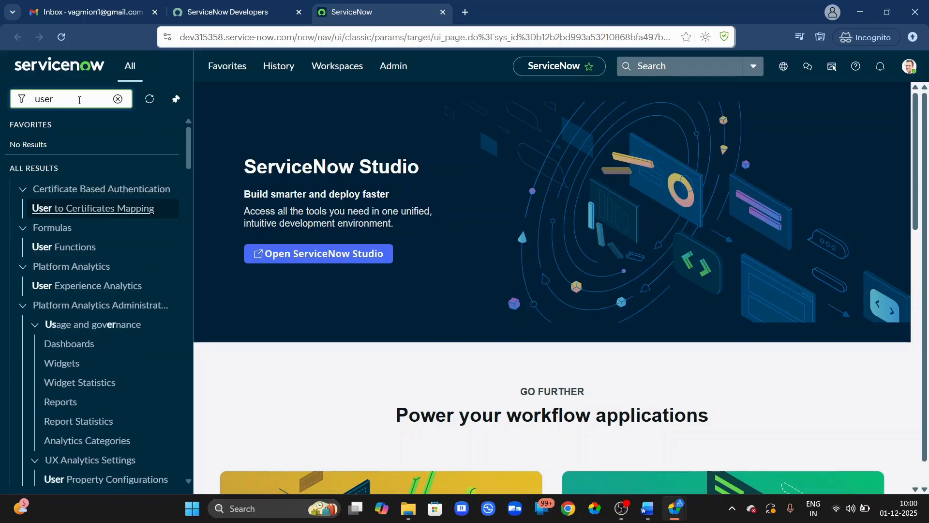
pyautogui.write(' admin')
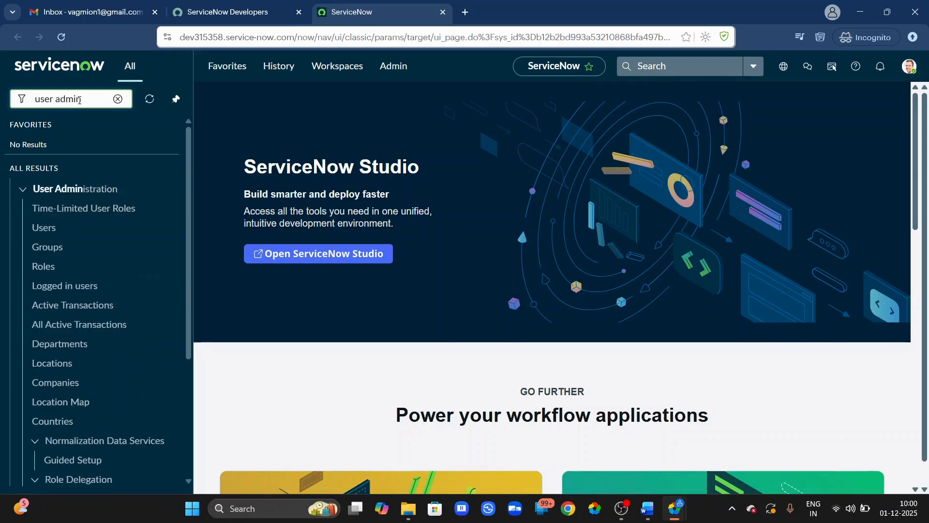
pyautogui.click(69, 192)
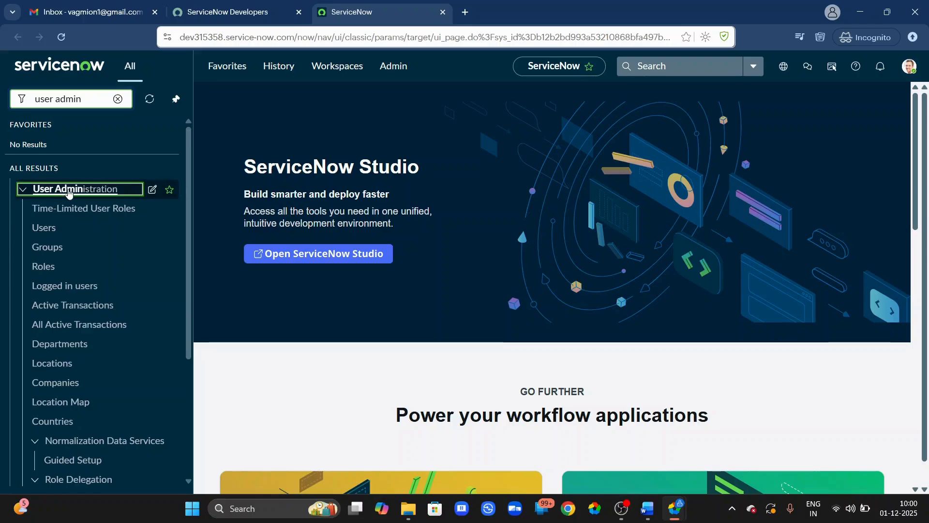
pyautogui.click(69, 192)
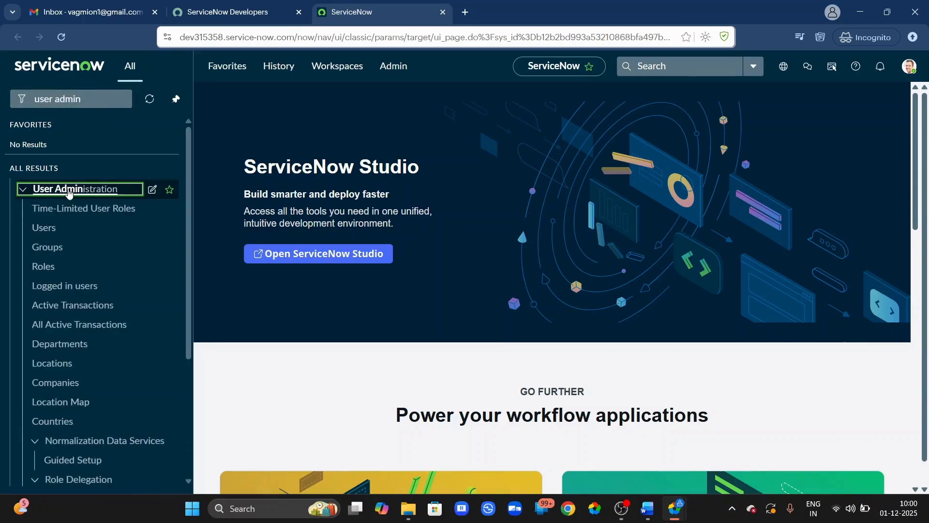
pyautogui.click(47, 228)
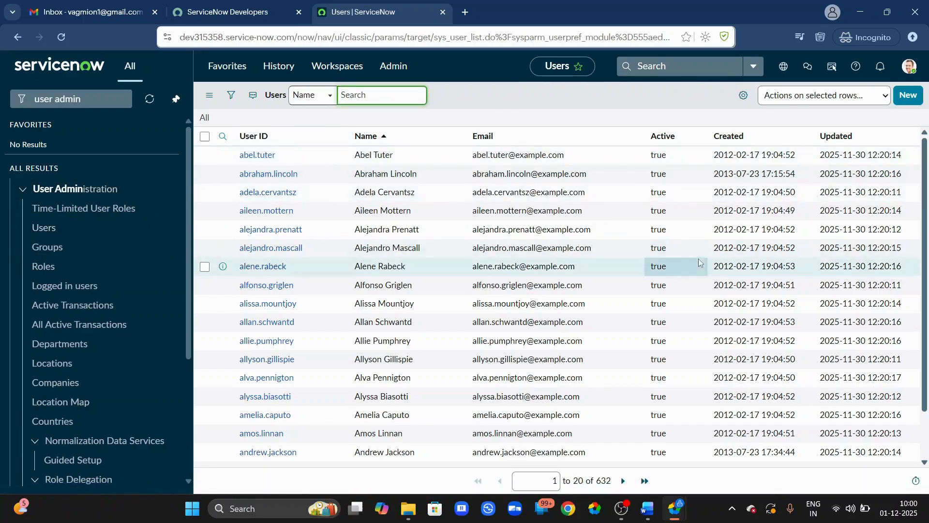
pyautogui.scroll(-1, 927, 177)
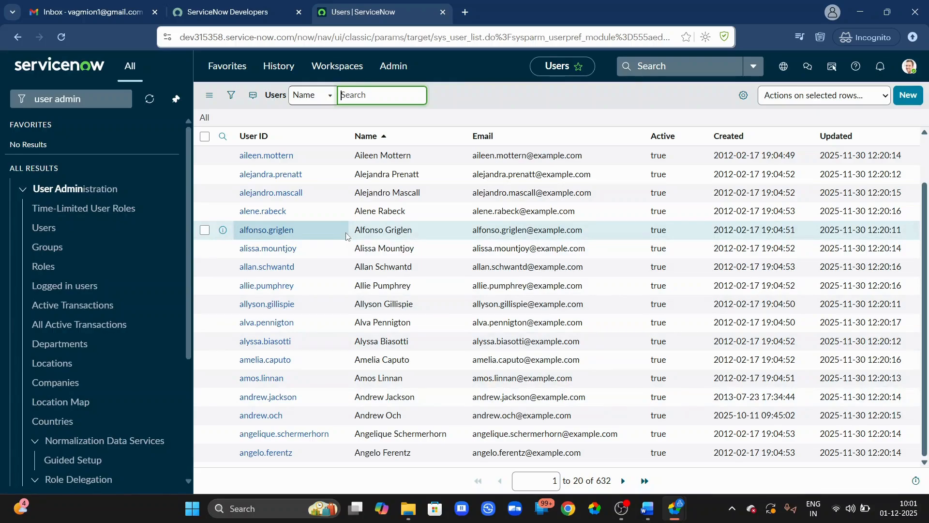
pyautogui.click(241, 4)
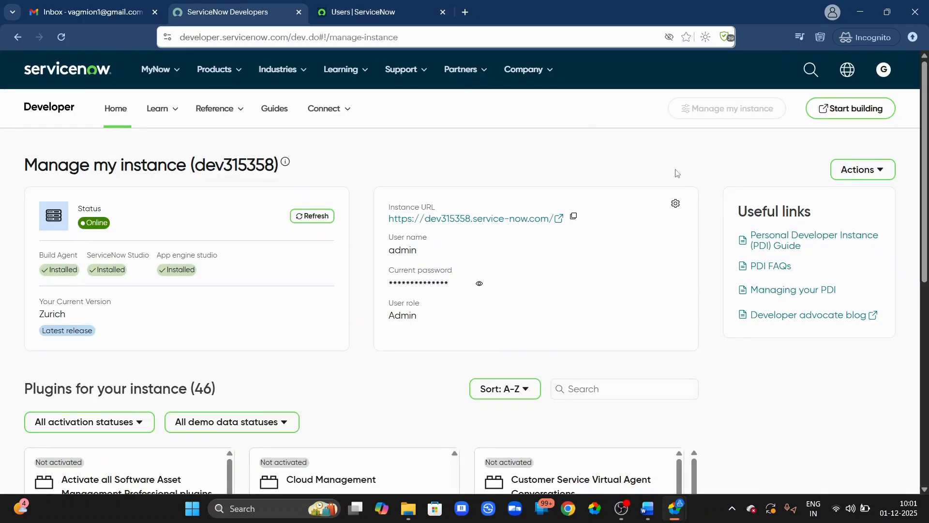
# Start Reset and wipe from the instance Actions menu, then cancel the confirmation.
pyautogui.click(891, 177)
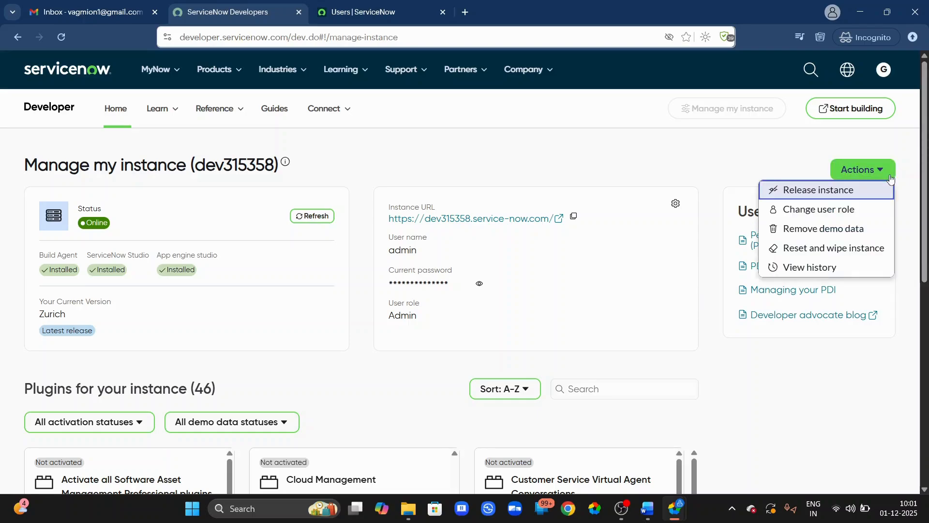
pyautogui.click(865, 249)
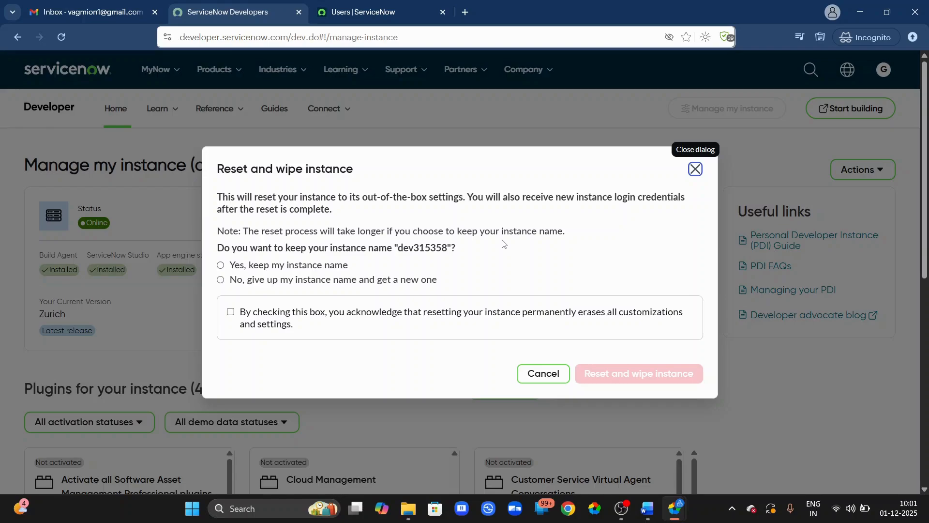
pyautogui.click(695, 169)
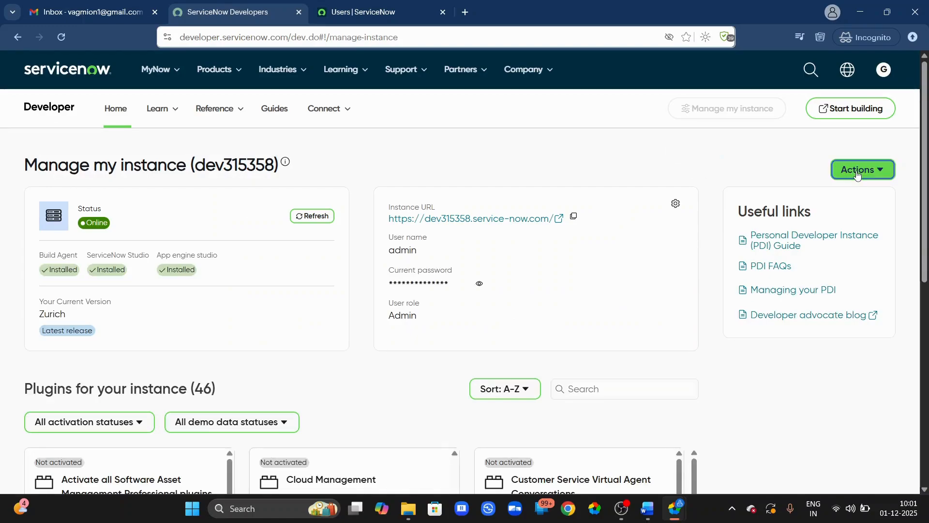
# View the instance's empty action history, then return to the Users list tab.
pyautogui.click(858, 173)
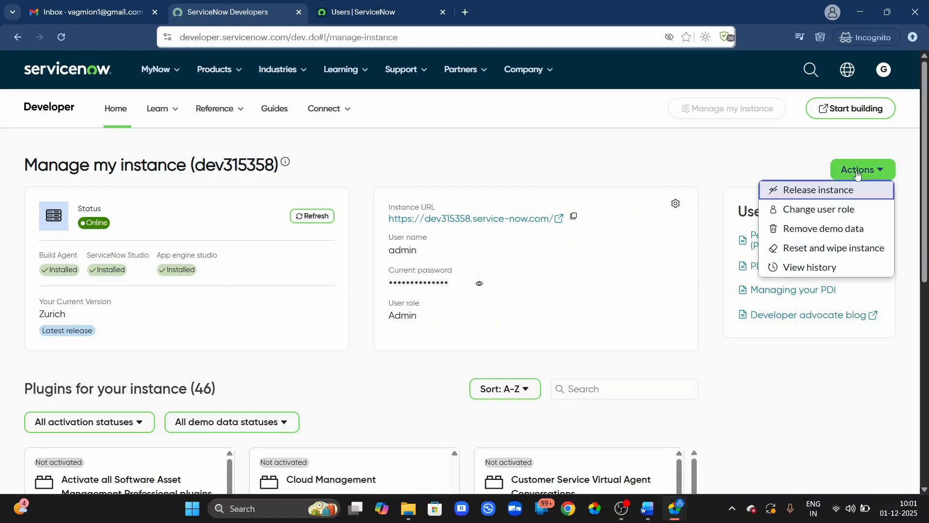
pyautogui.click(821, 268)
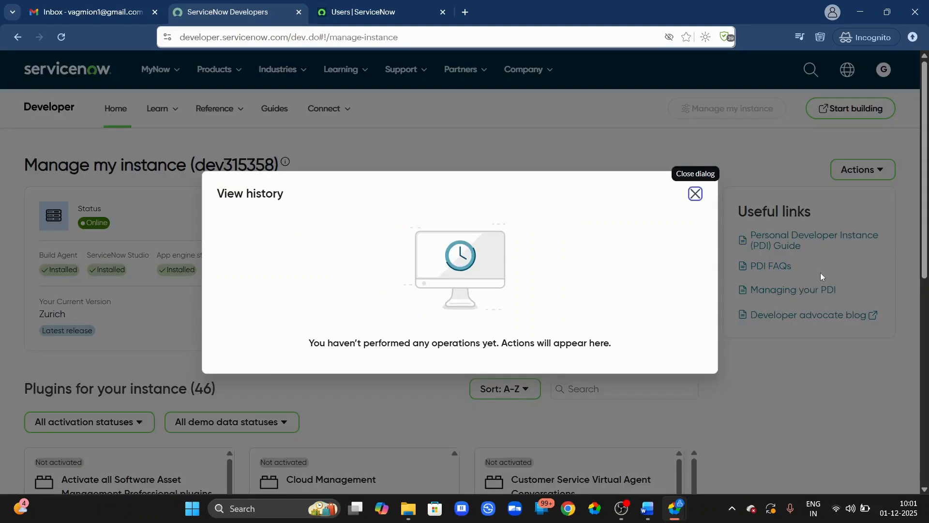
pyautogui.click(696, 194)
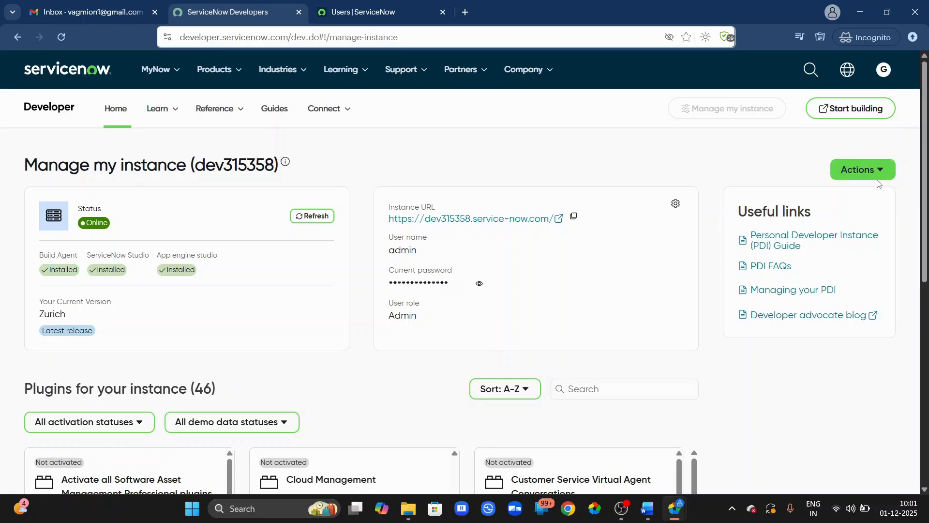
pyautogui.click(382, 7)
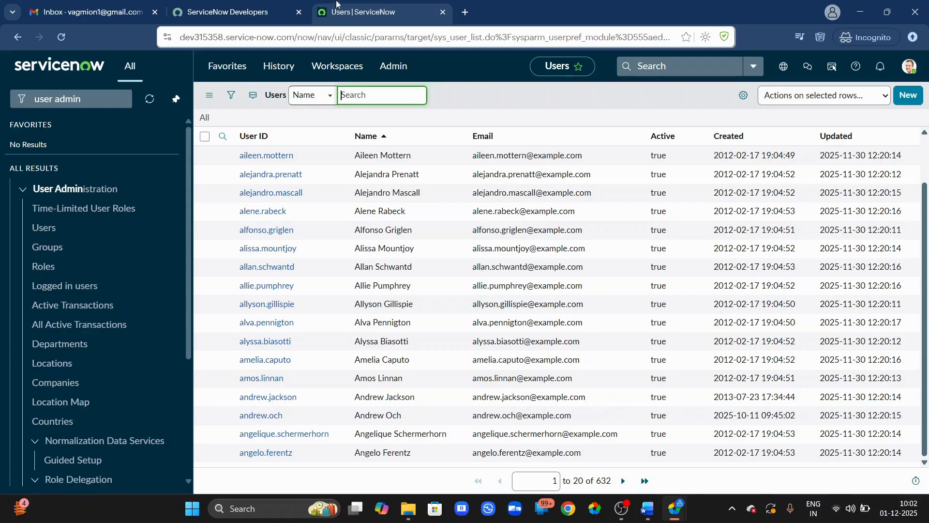
# Back on the dev315358 management page, scroll through the first page of plugin cards.
pyautogui.click(241, 4)
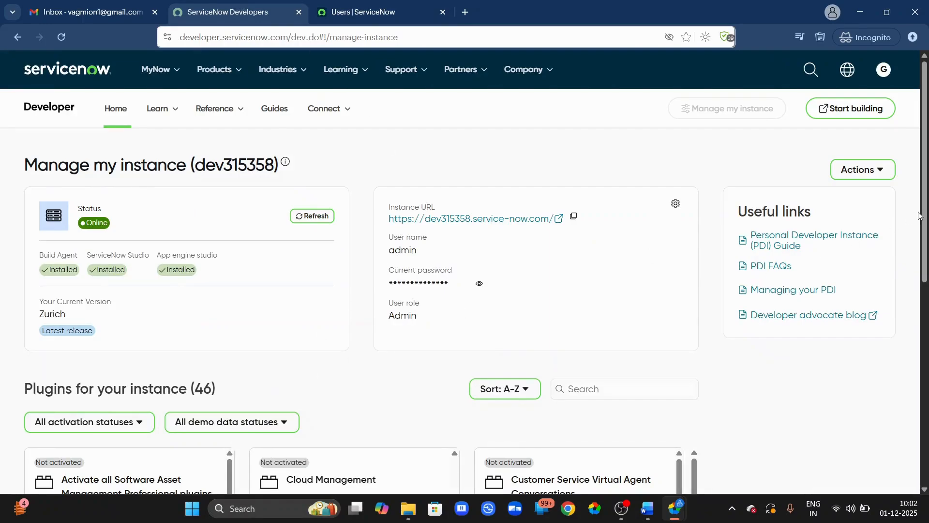
pyautogui.scroll(-5, 926, 324)
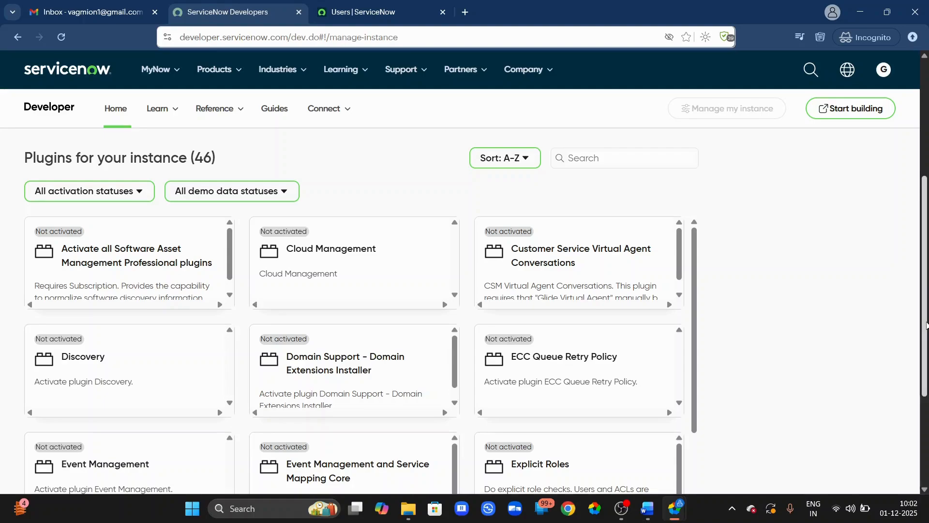
pyautogui.moveTo(393, 283)
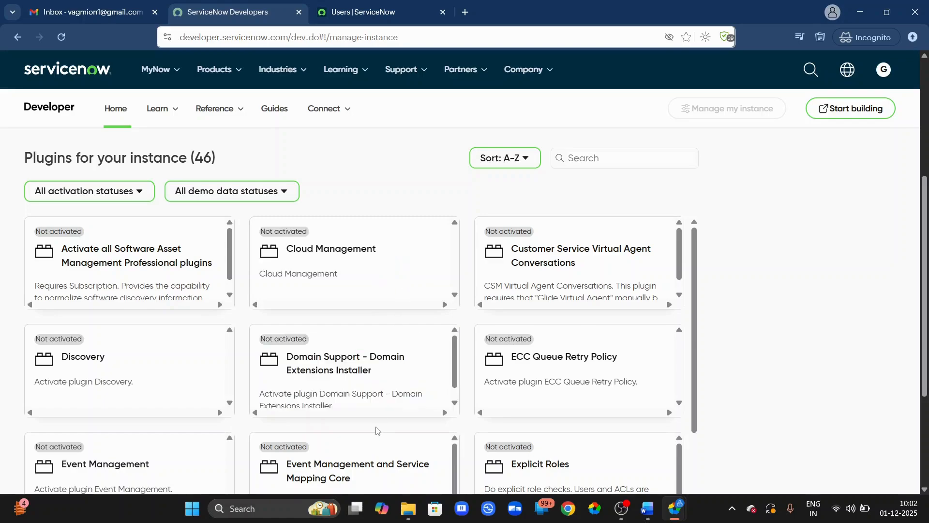
pyautogui.moveTo(377, 414)
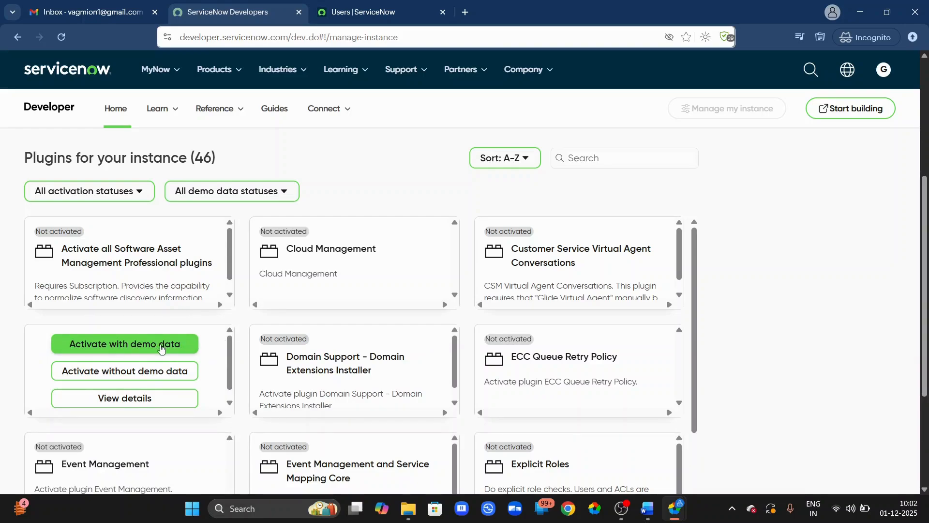
pyautogui.moveTo(132, 263)
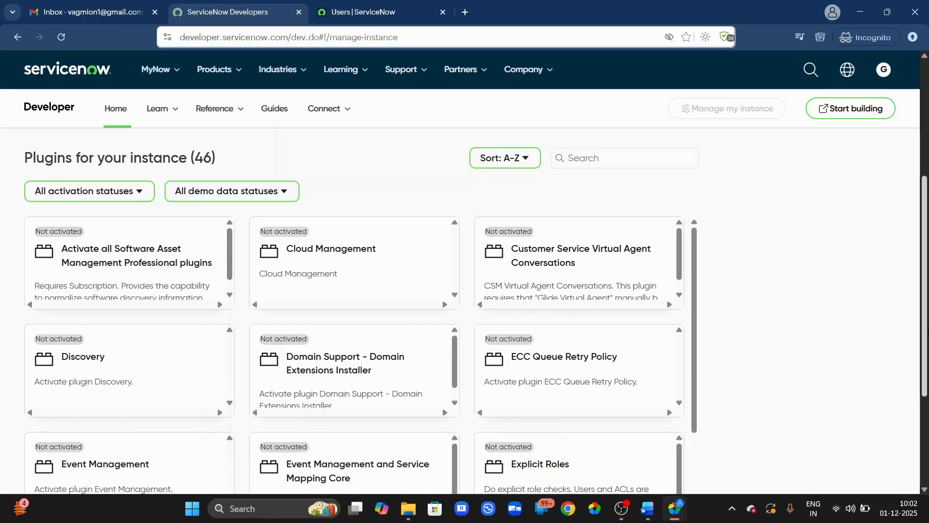
pyautogui.scroll(-3, 819, 338)
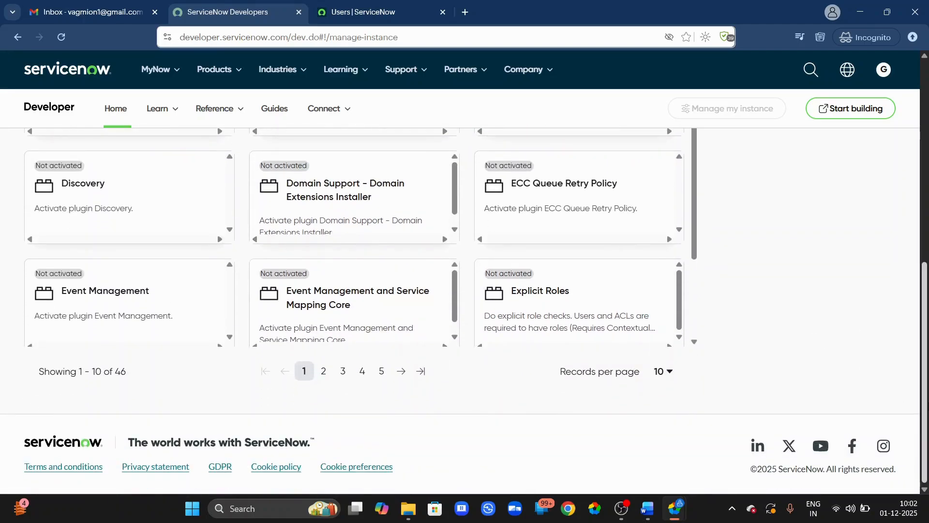
pyautogui.moveTo(925, 405); pyautogui.dragTo(927, 345)
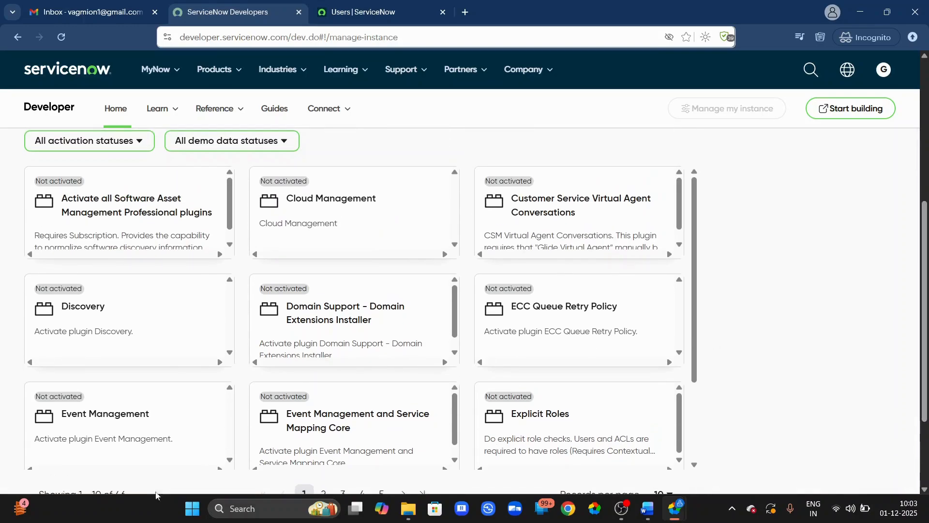
pyautogui.moveTo(145, 447)
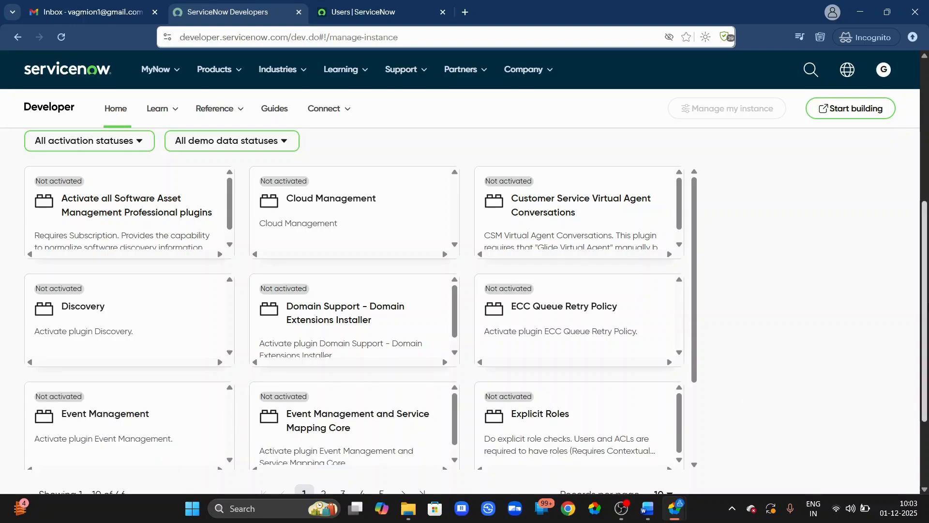
pyautogui.scroll(-2, 325, 460)
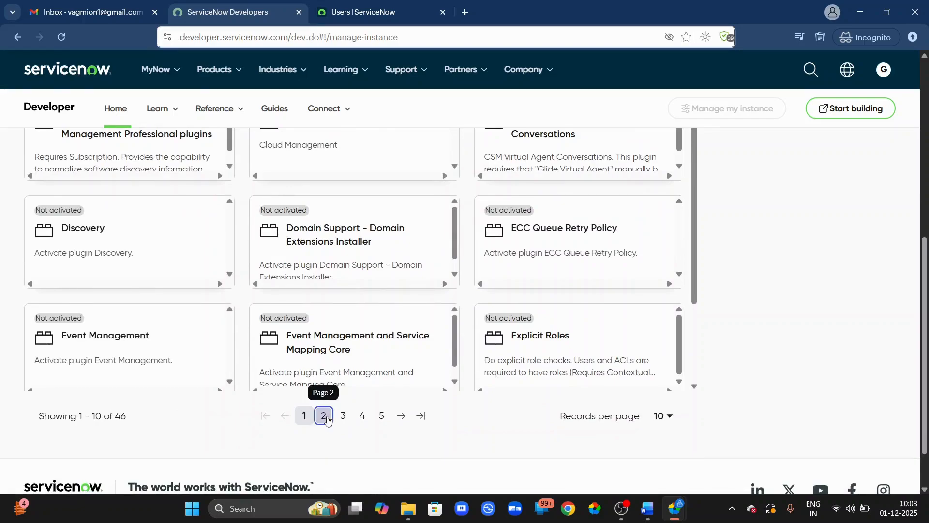
# Show page 2 of the 46 plugins and scroll back to the top.
pyautogui.click(324, 415)
pyautogui.moveTo(323, 253)
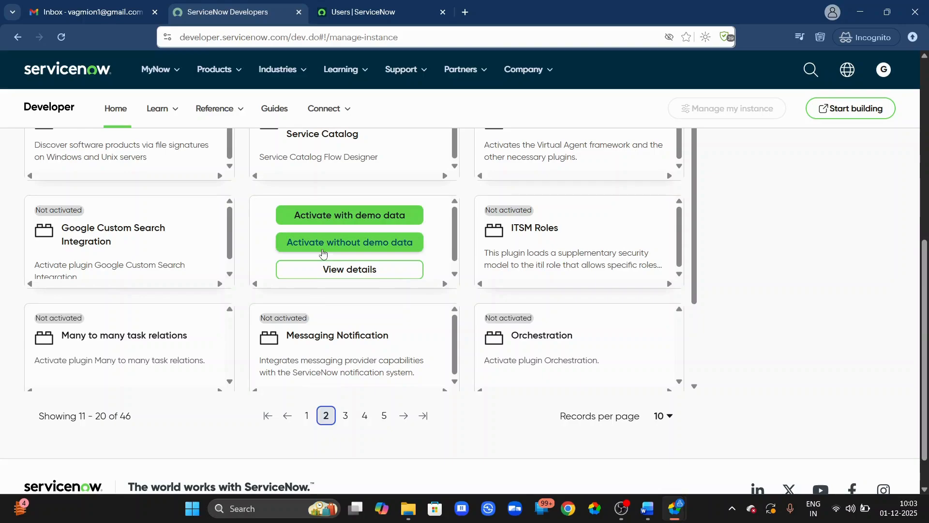
pyautogui.moveTo(500, 234)
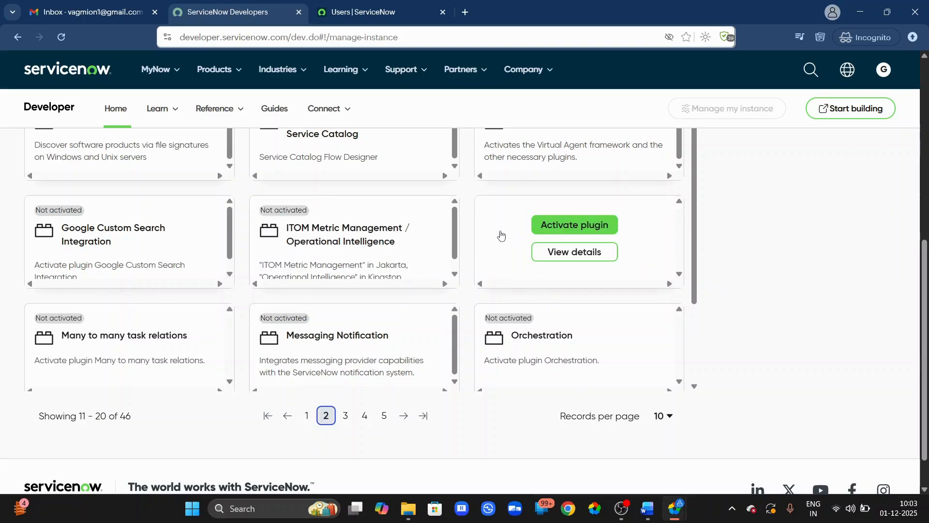
pyautogui.moveTo(516, 344)
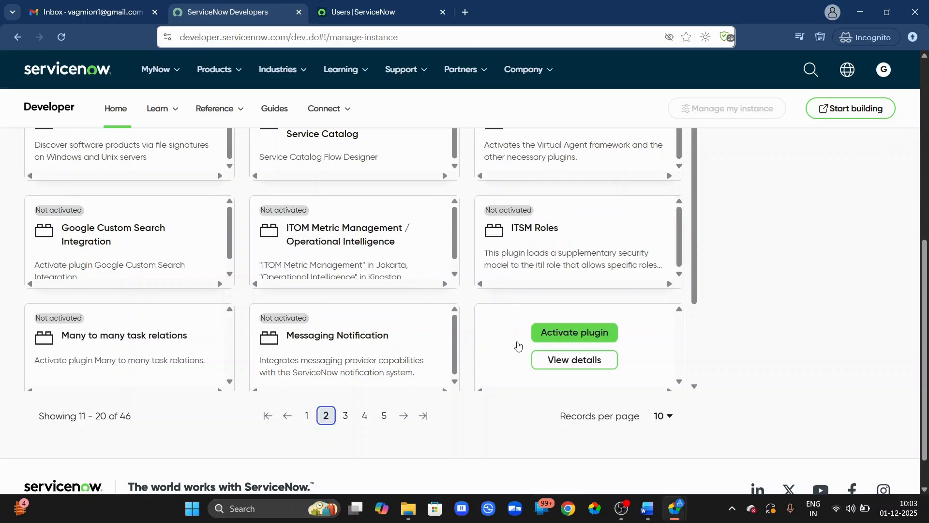
pyautogui.scroll(3, 465, 310)
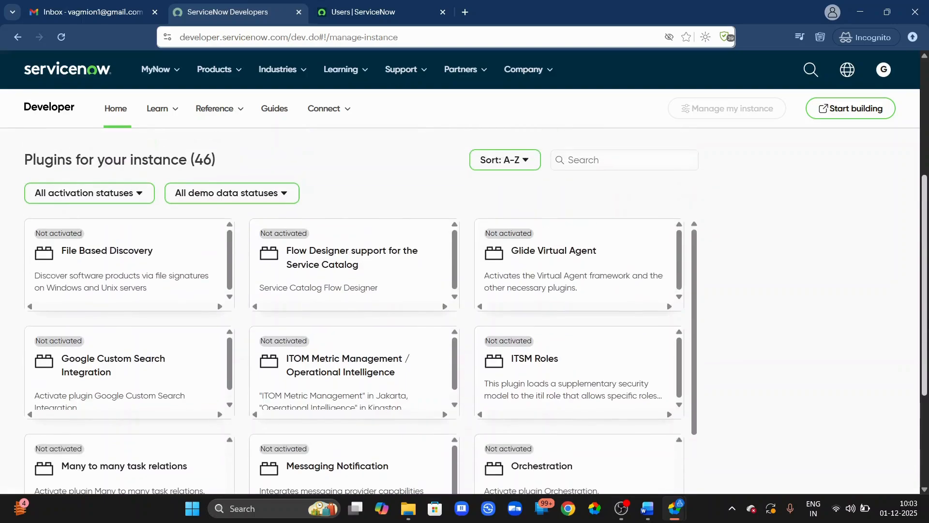
pyautogui.scroll(5, 465, 310)
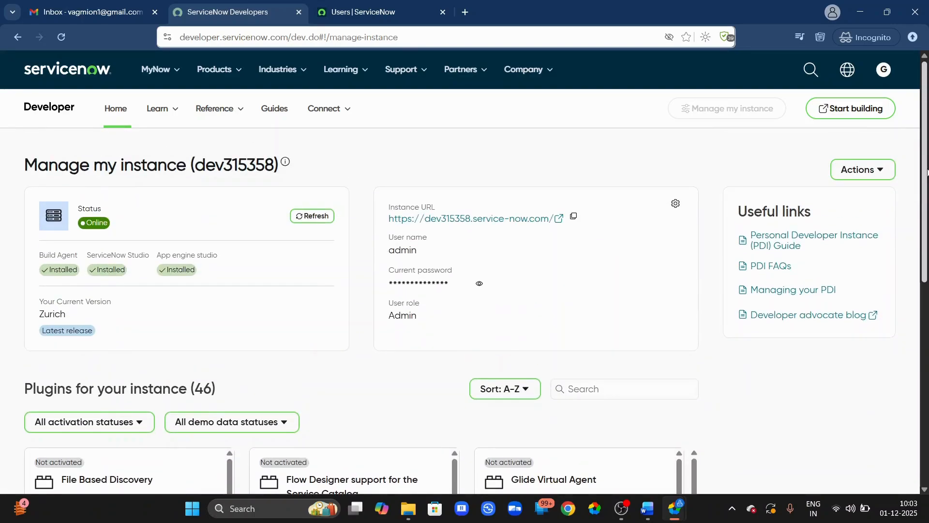
# Open the dev315358 home page via the logo, collapse User Administration, and return to the portal.
pyautogui.click(359, 6)
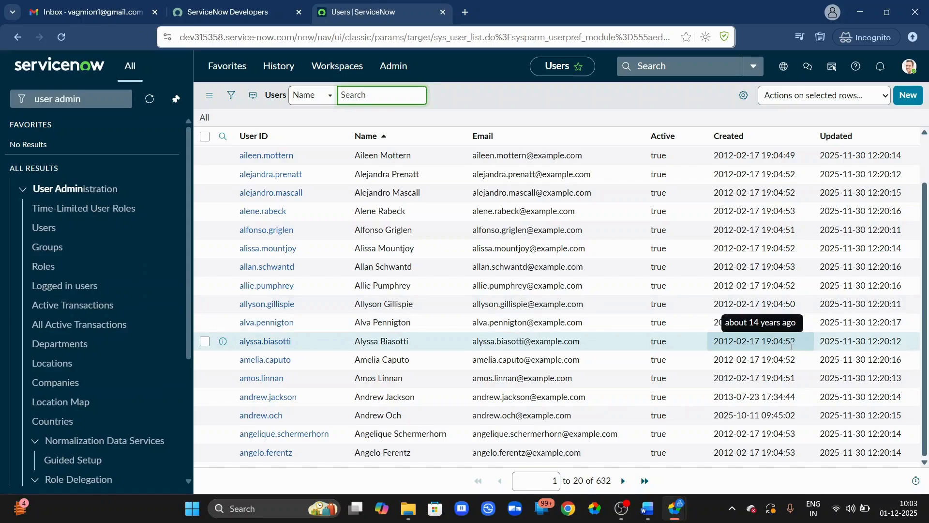
pyautogui.click(62, 68)
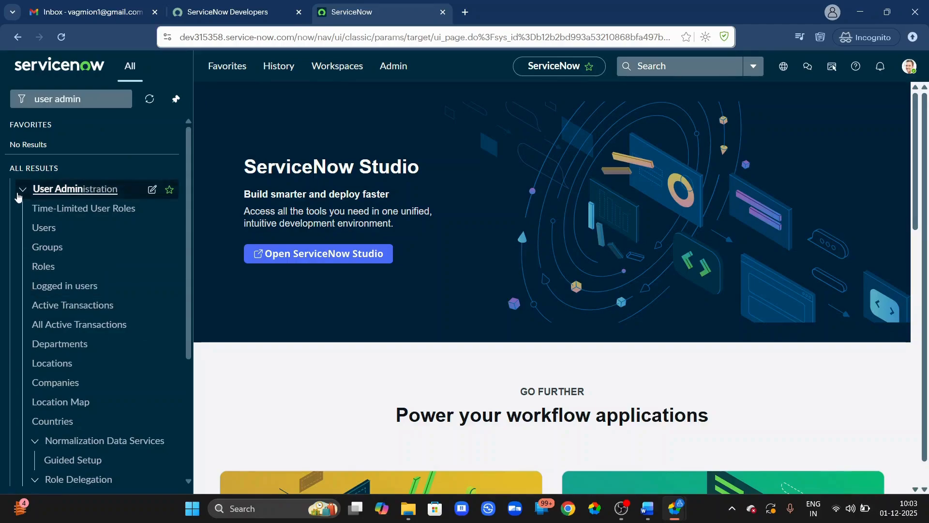
pyautogui.click(20, 192)
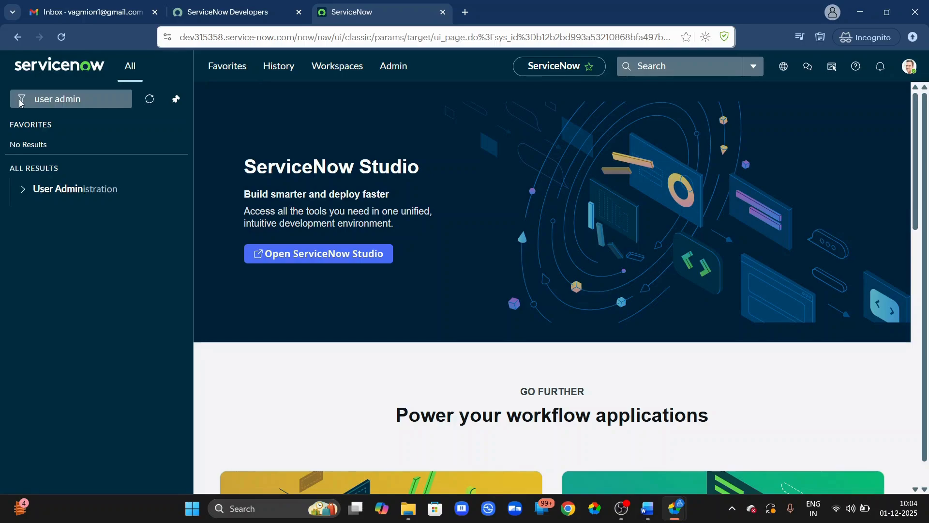
pyautogui.click(272, 5)
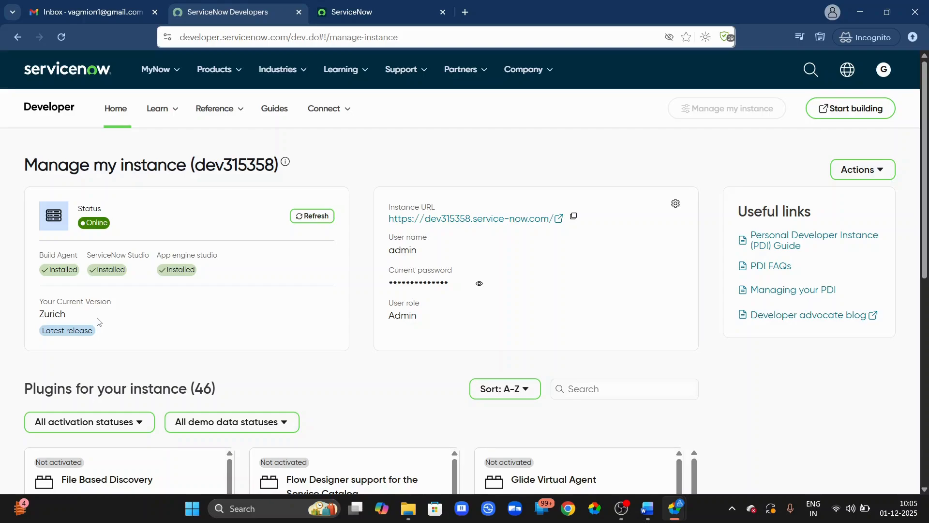
# Release the dev315358 instance, giving a reason for no longer needing it.
pyautogui.click(857, 177)
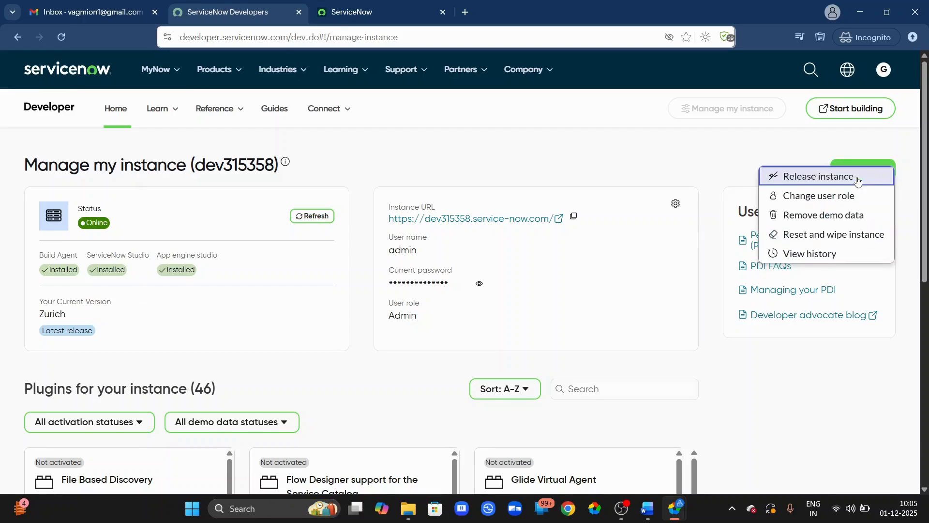
pyautogui.click(836, 185)
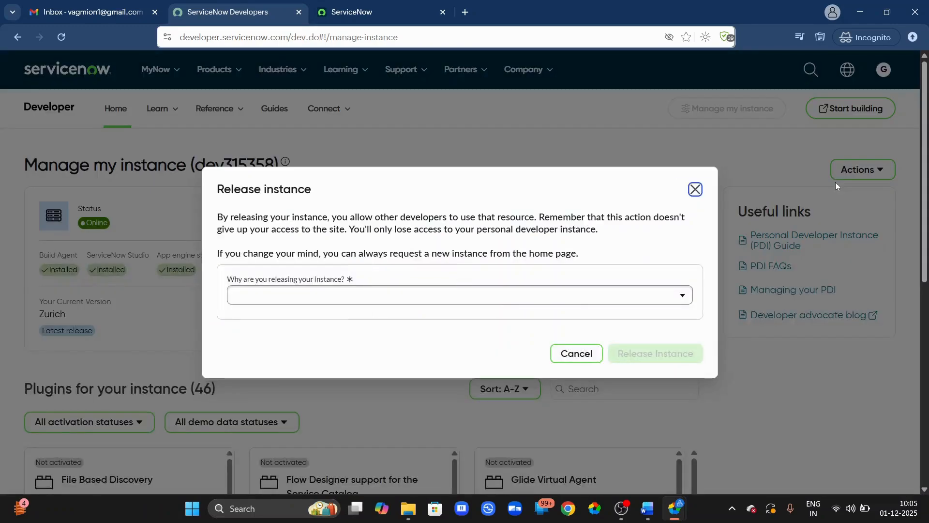
pyautogui.click(503, 302)
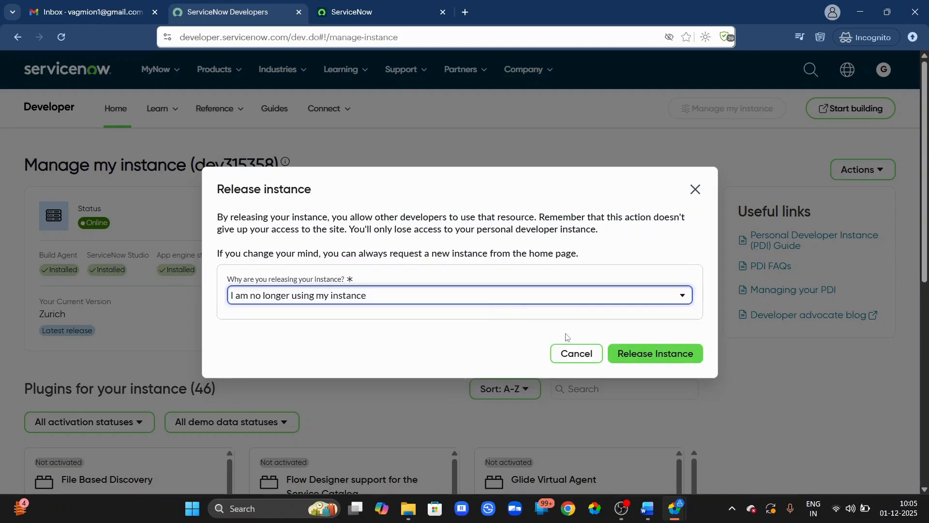
pyautogui.click(639, 360)
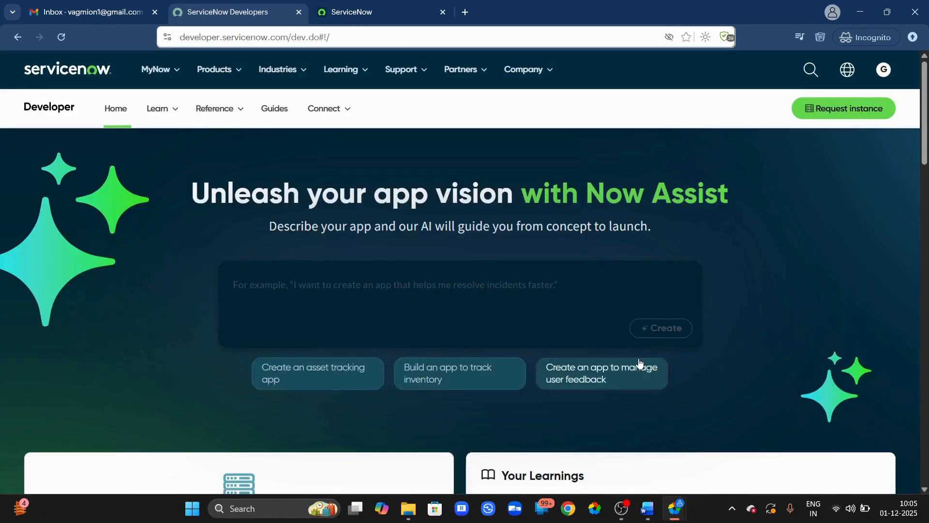
# Request a new developer instance on the Zurich release.
pyautogui.click(847, 113)
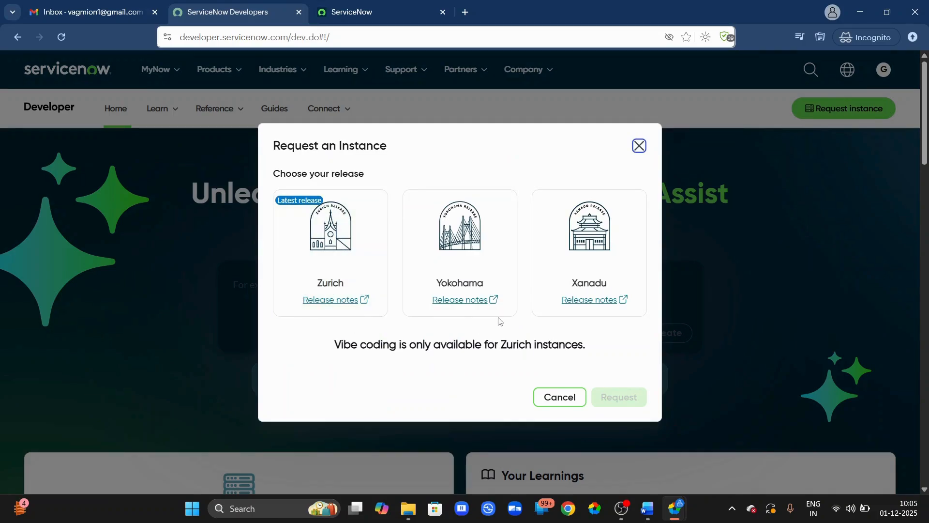
pyautogui.click(281, 238)
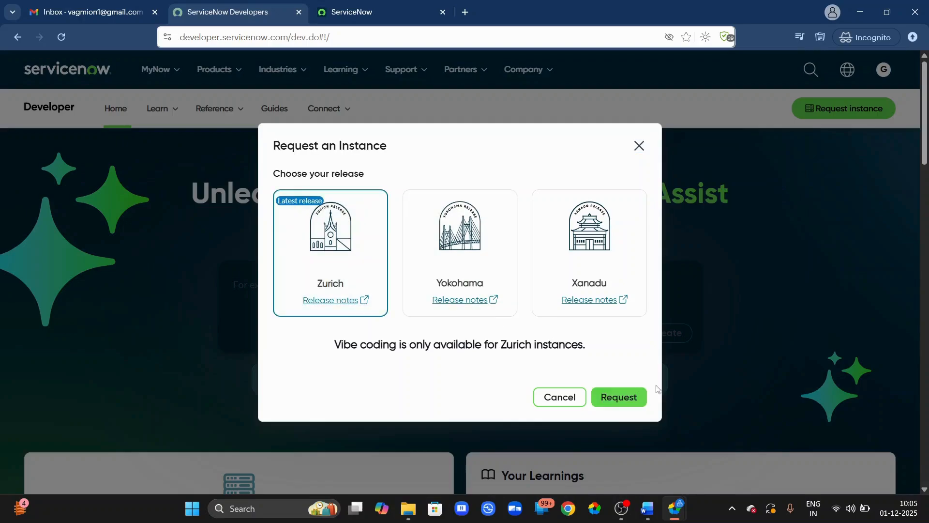
pyautogui.click(630, 405)
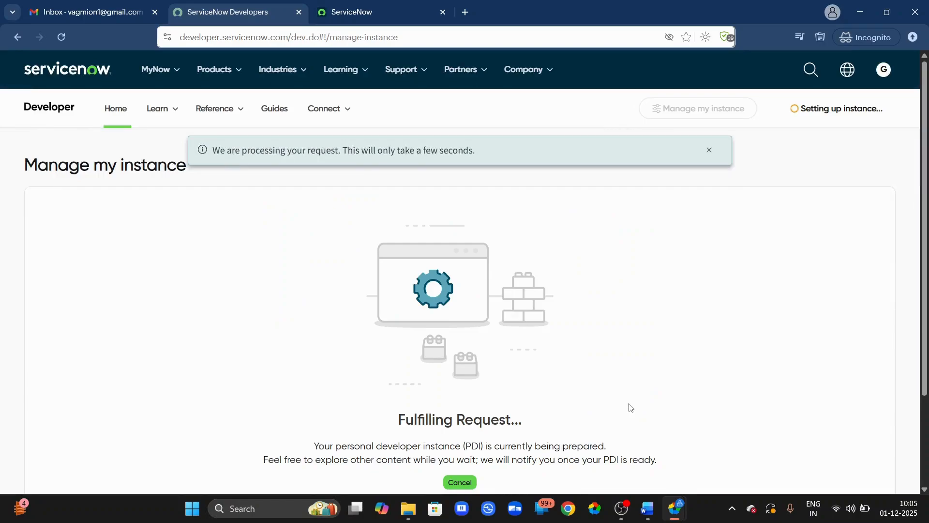